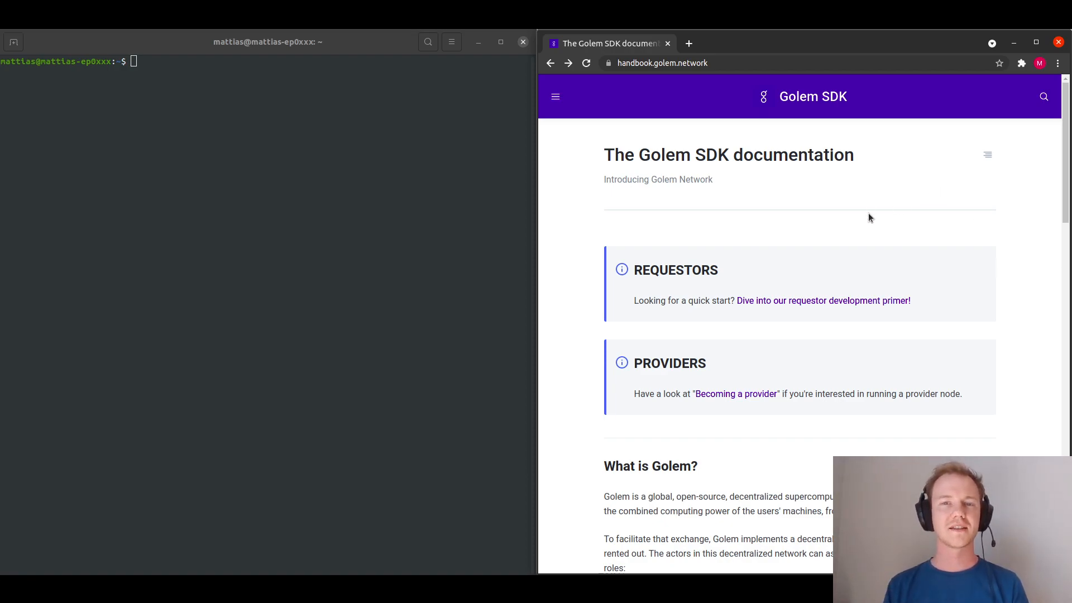
- Open the Golem Handbook's requestor development quick primer from the handbook page
left_click(636, 64)
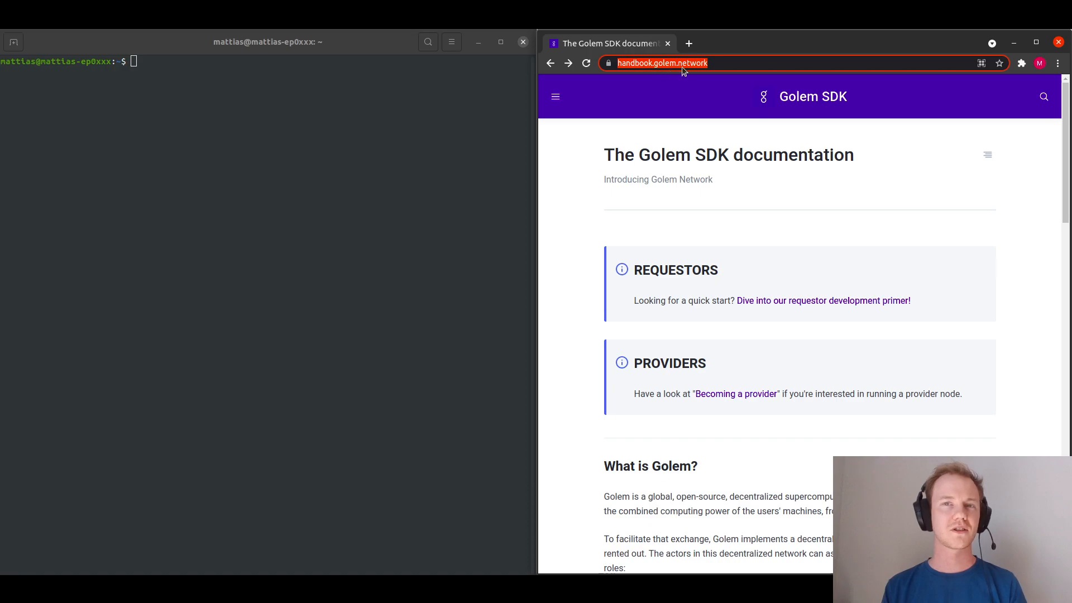
left_click(594, 168)
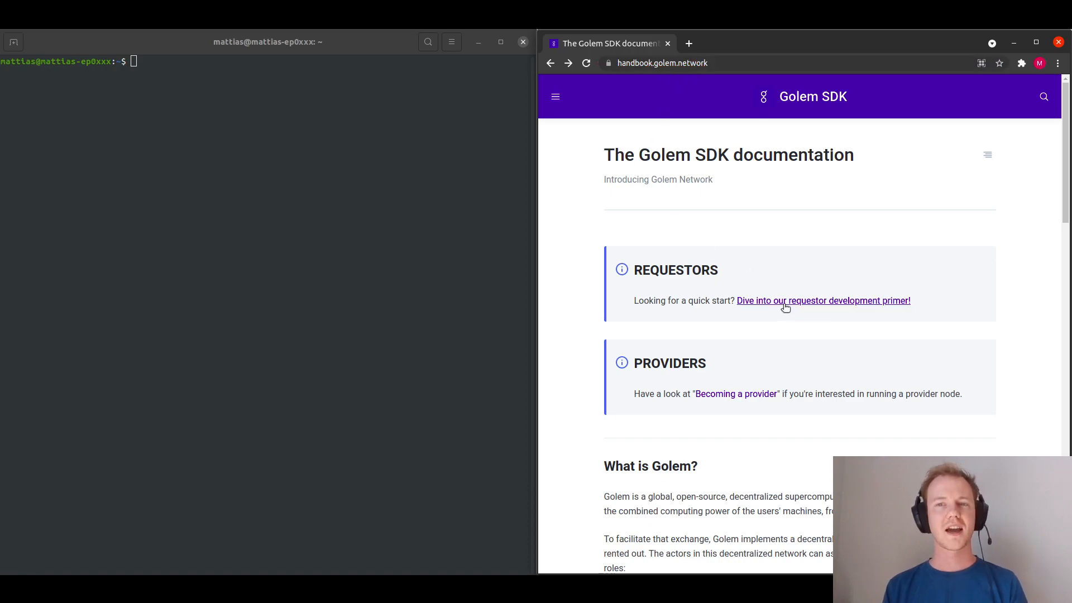
left_click(827, 301)
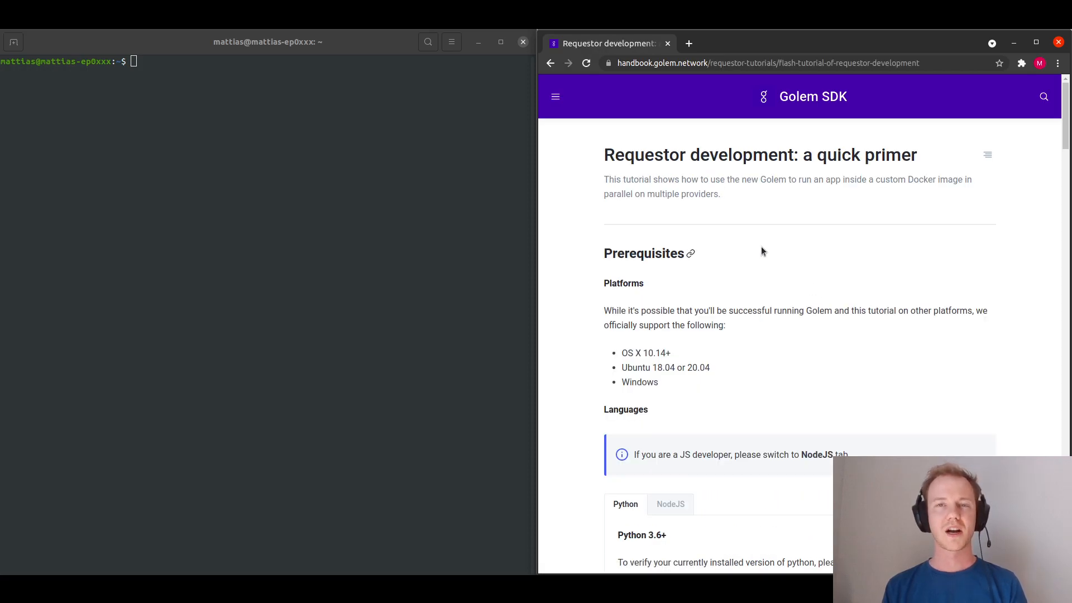
scroll(878, 278, "down", 3)
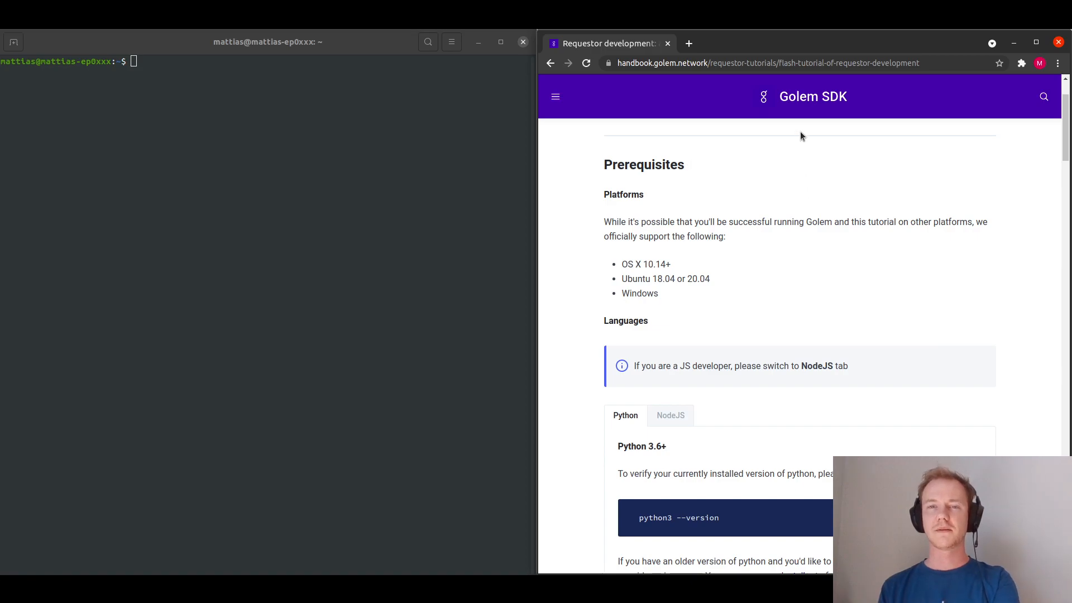
scroll(595, 276, "down", 3)
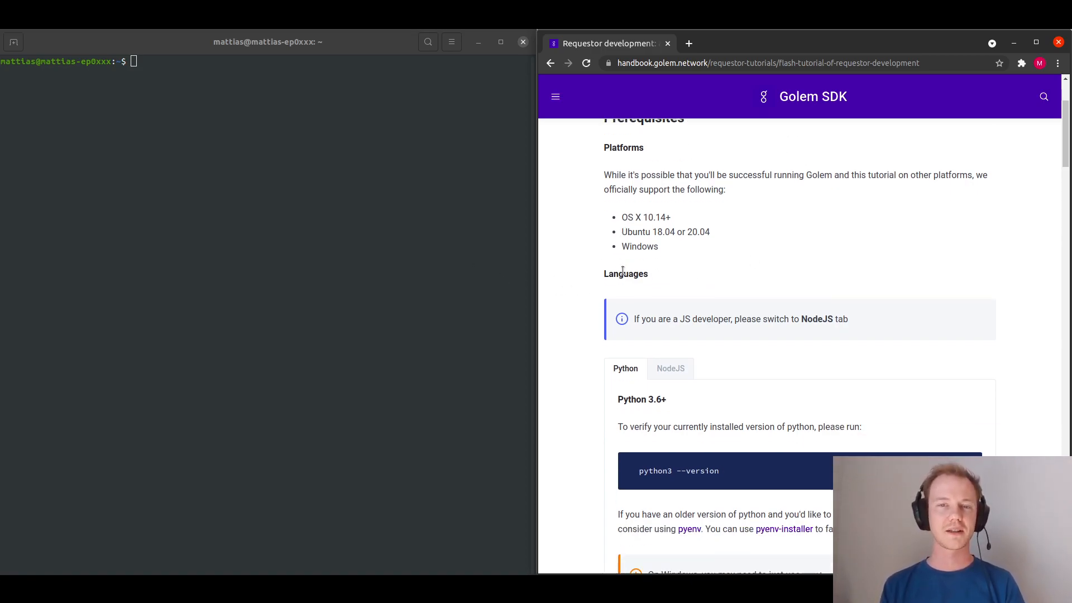
scroll(624, 326, "down", 3)
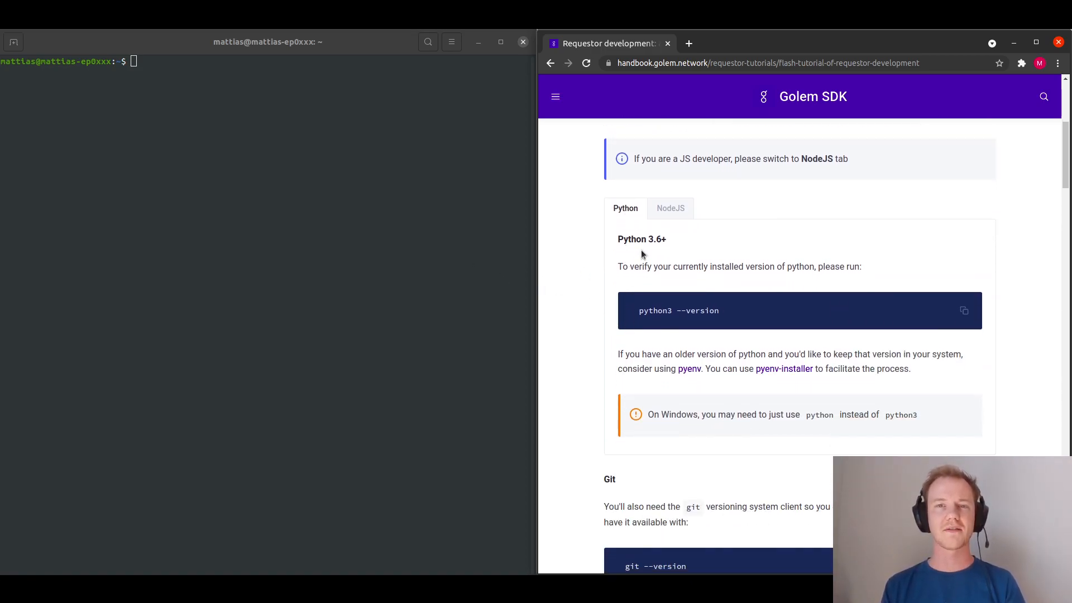
scroll(704, 242, "down", 3)
scroll(707, 251, "down", 3)
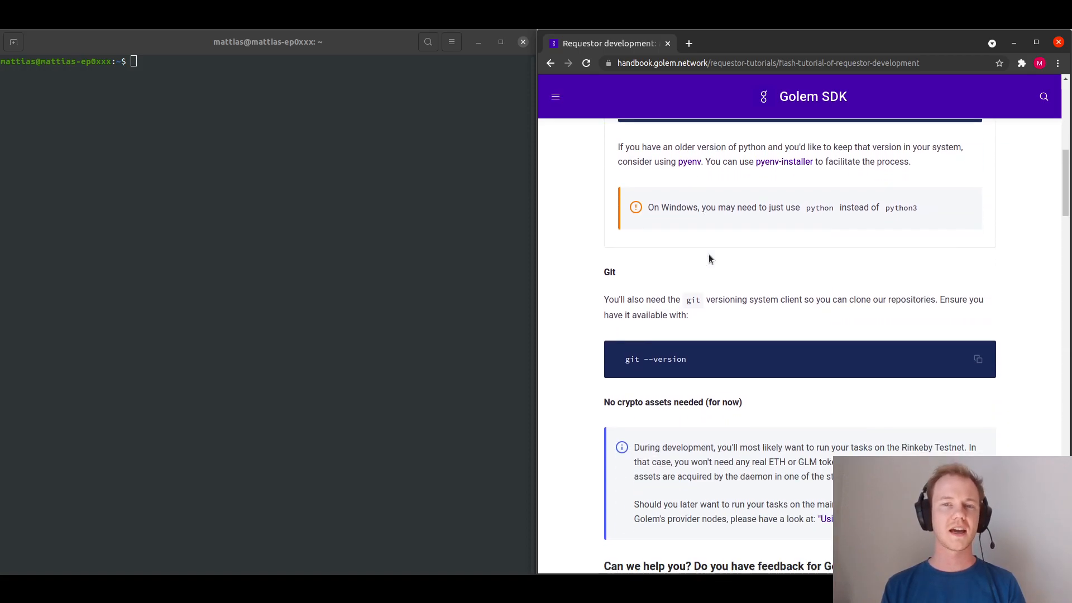
scroll(708, 254, "down", 3)
scroll(711, 256, "down", 3)
scroll(712, 263, "down", 3)
scroll(713, 268, "down", 2)
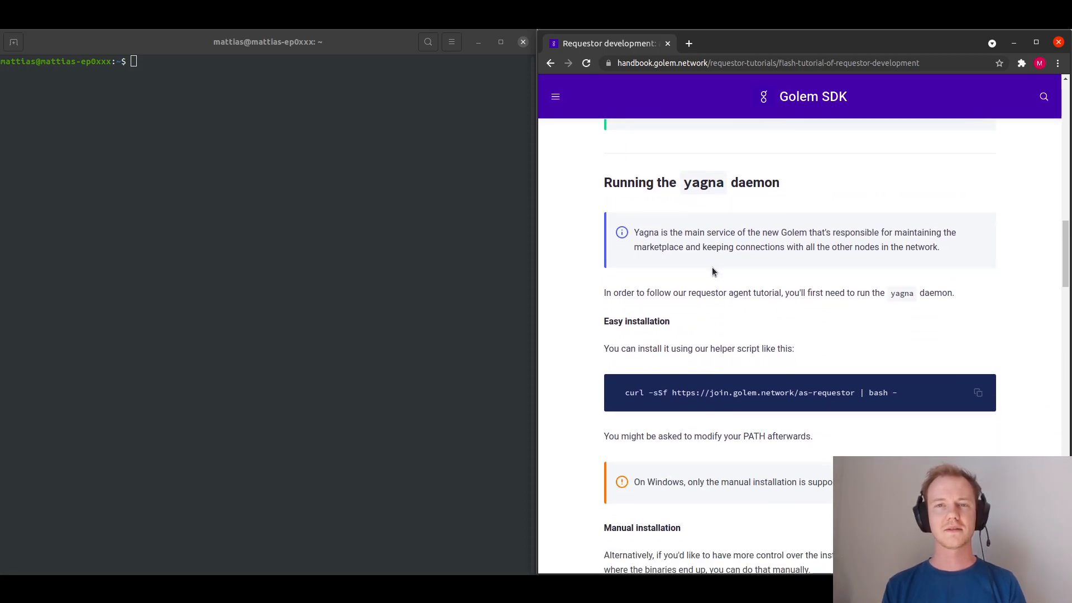
scroll(712, 267, "down", 1)
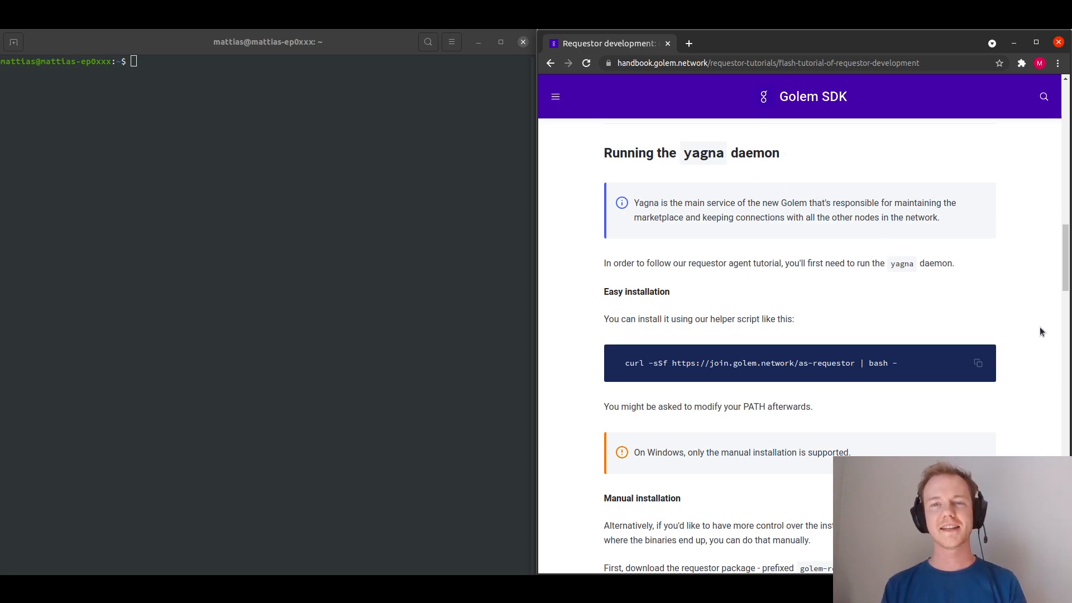
- Run the handbook's curl installer for the Golem requestor tools and accept its terms
left_click(978, 363)
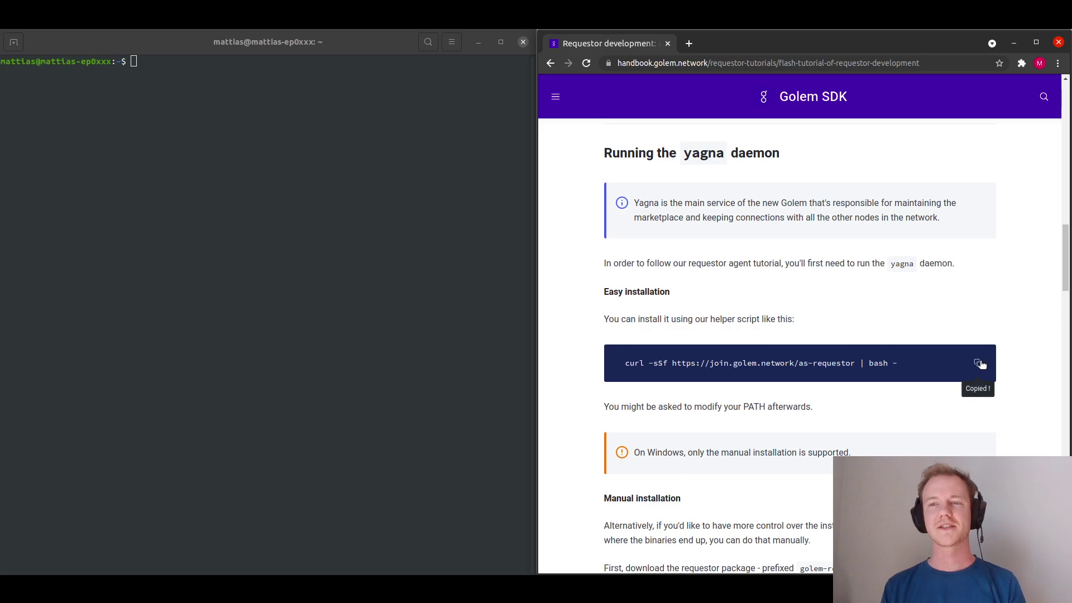
right_click(182, 137)
left_click(213, 175)
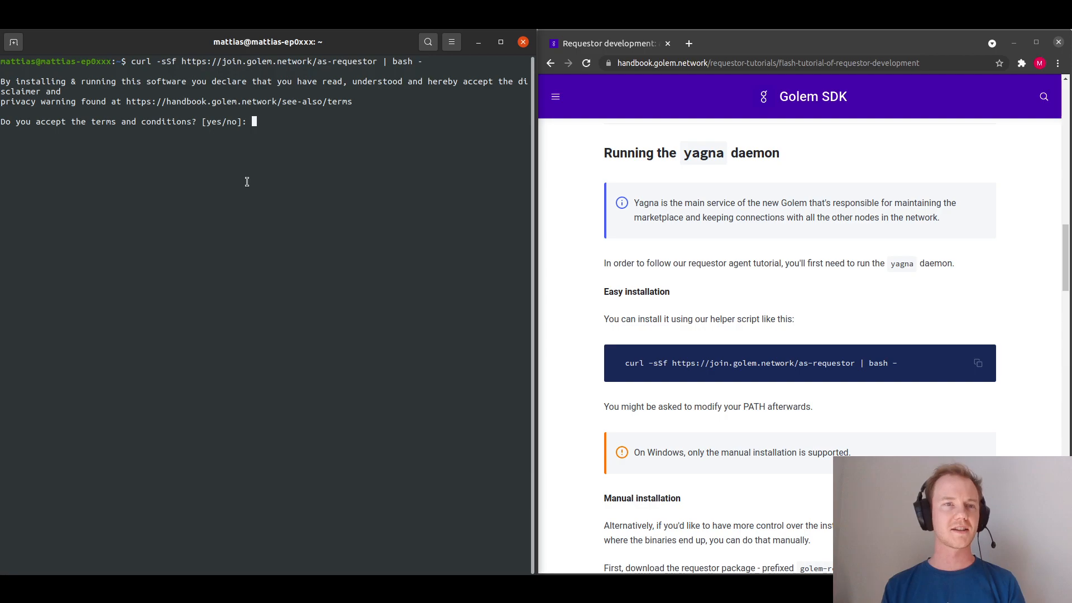
type("yes")
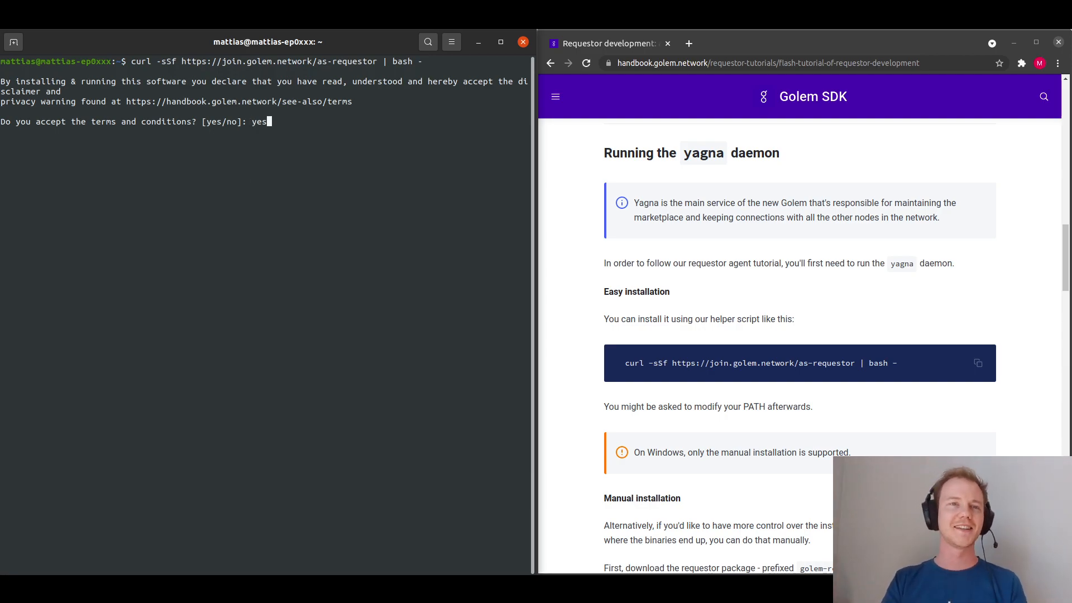
key("Return")
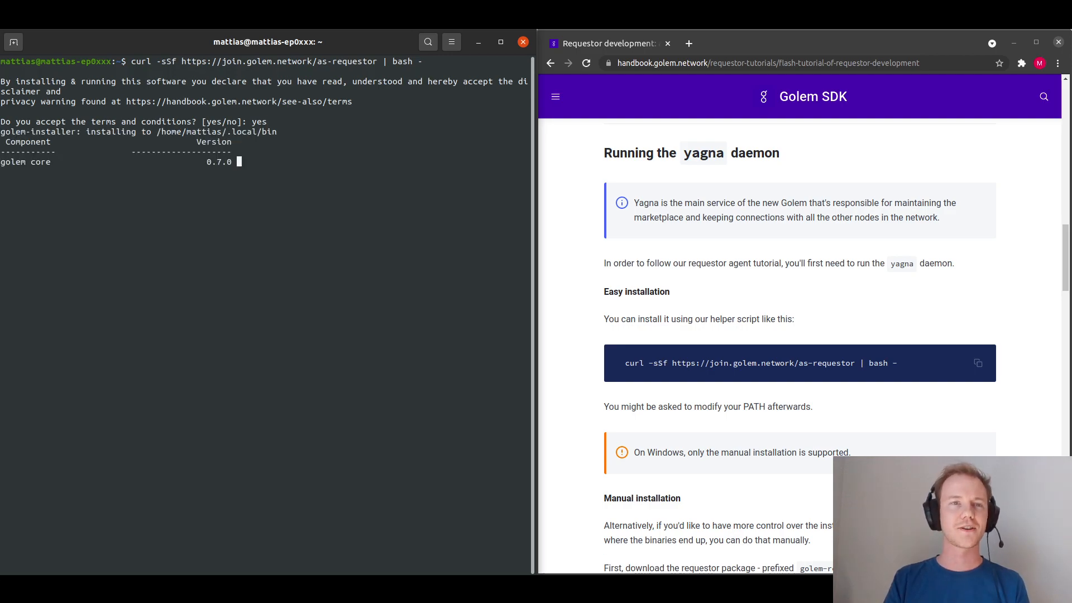
scroll(763, 419, "down", 2)
scroll(763, 419, "down", 3)
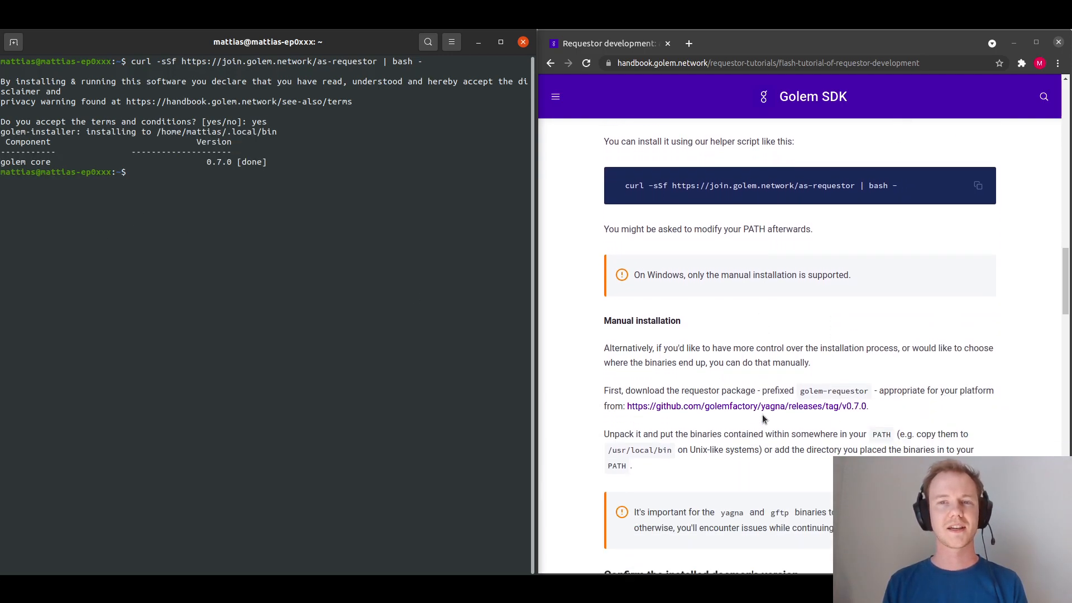
scroll(758, 406, "down", 3)
scroll(758, 406, "down", 3)
scroll(753, 405, "down", 2)
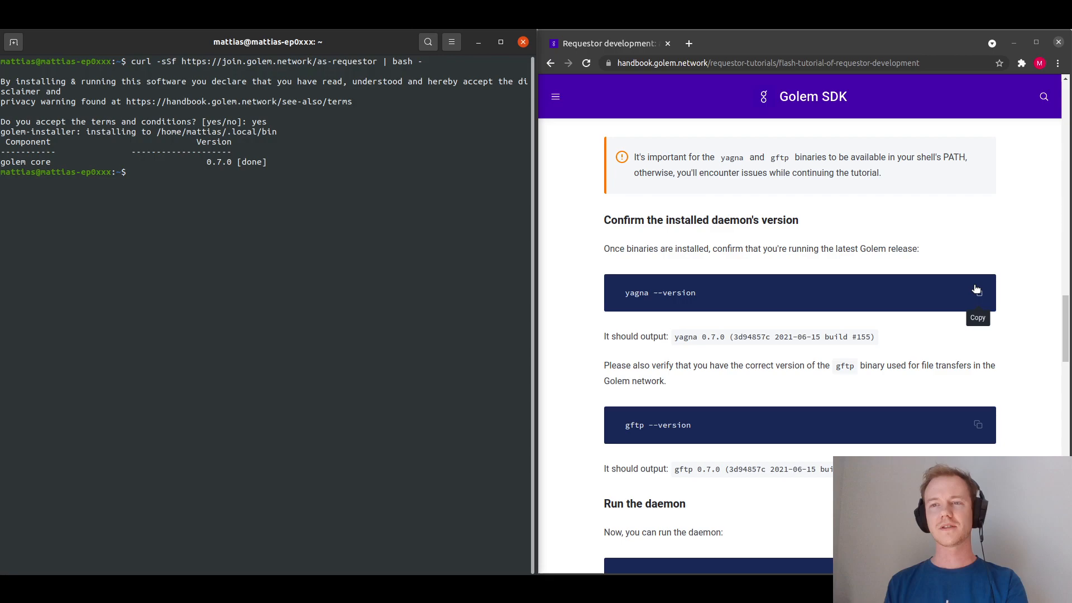
- Confirm yagna --version and gftp --version both report 0.7.0
left_click(977, 292)
right_click(281, 239)
left_click(306, 274)
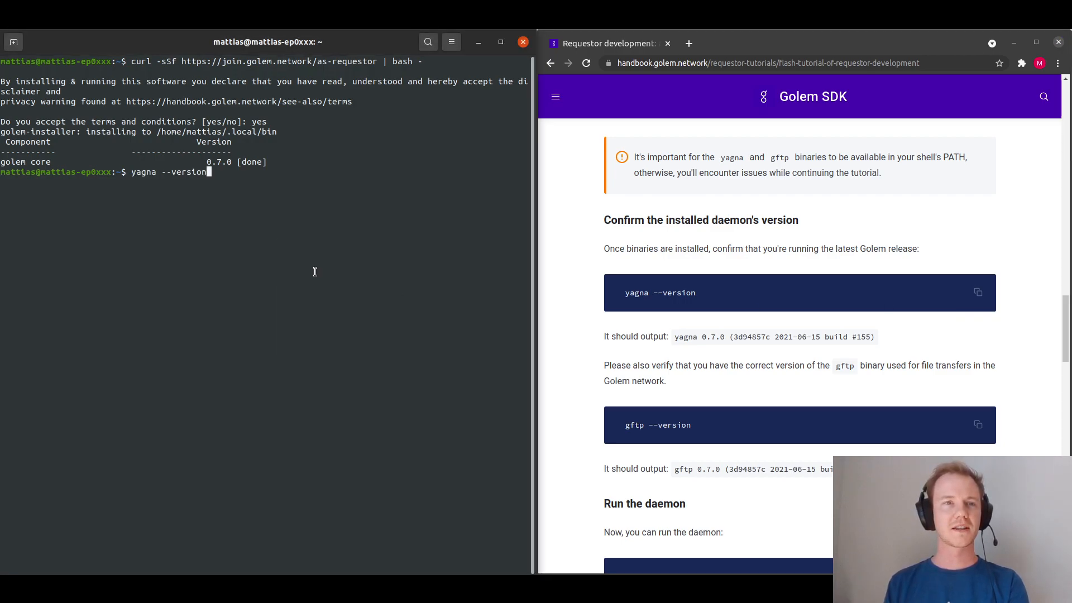
key("Return")
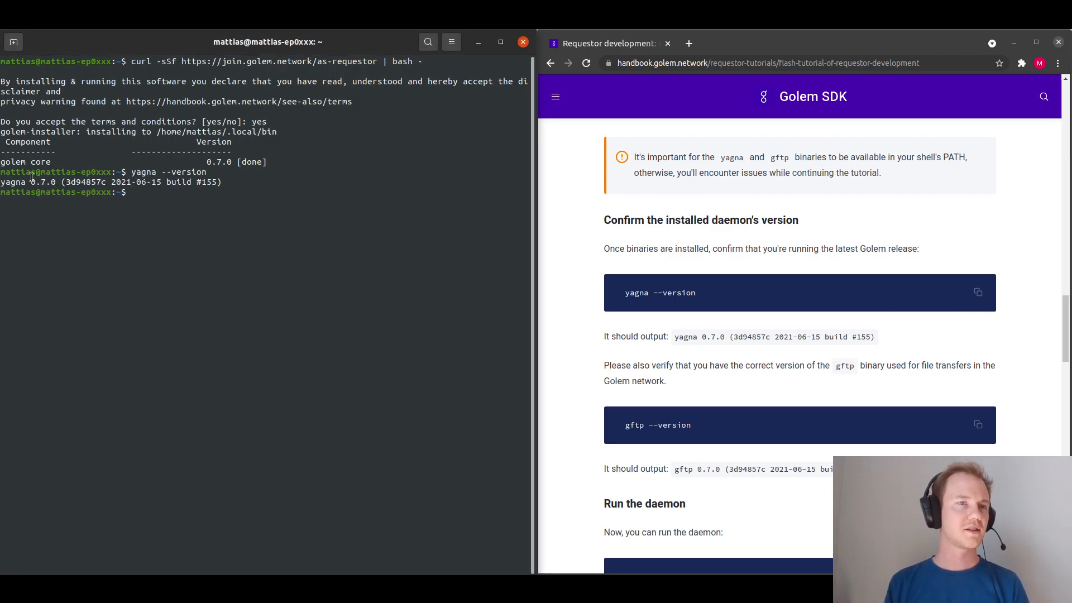
scroll(712, 327, "down", 1)
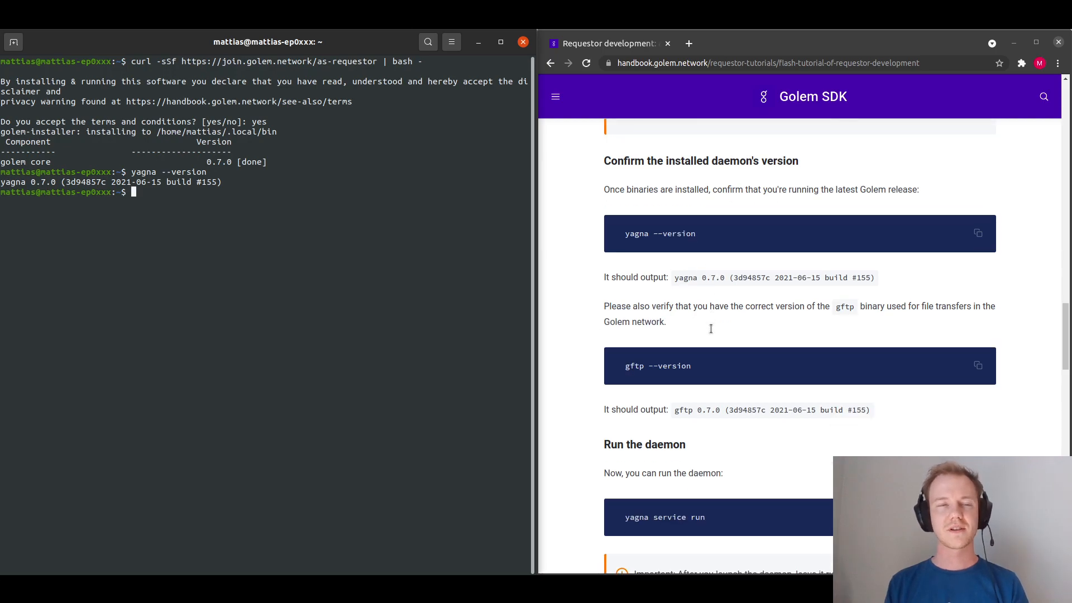
scroll(703, 332, "down", 2)
left_click(977, 276)
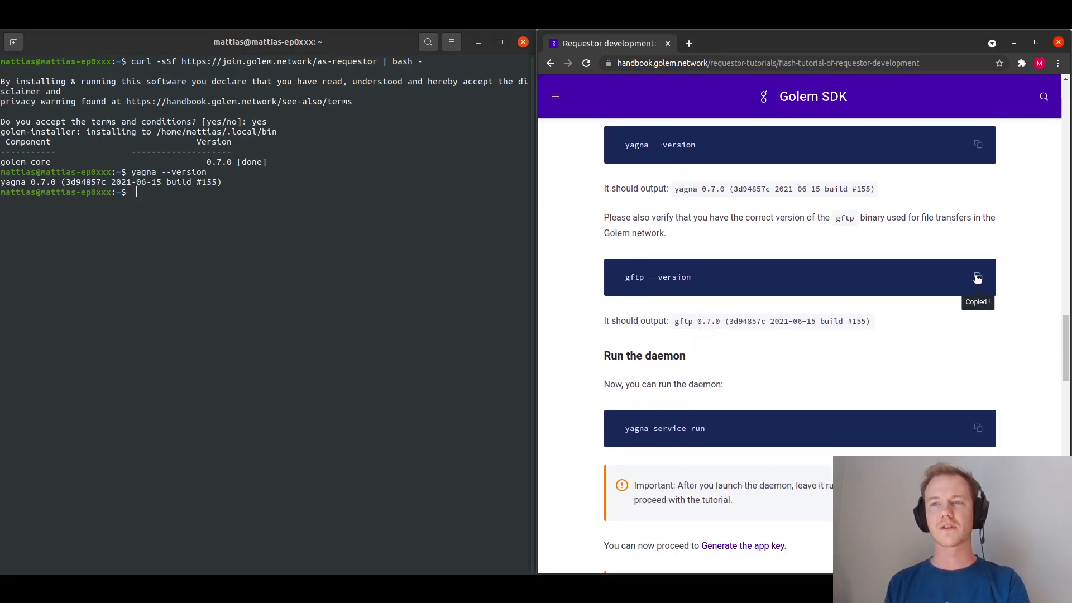
right_click(196, 300)
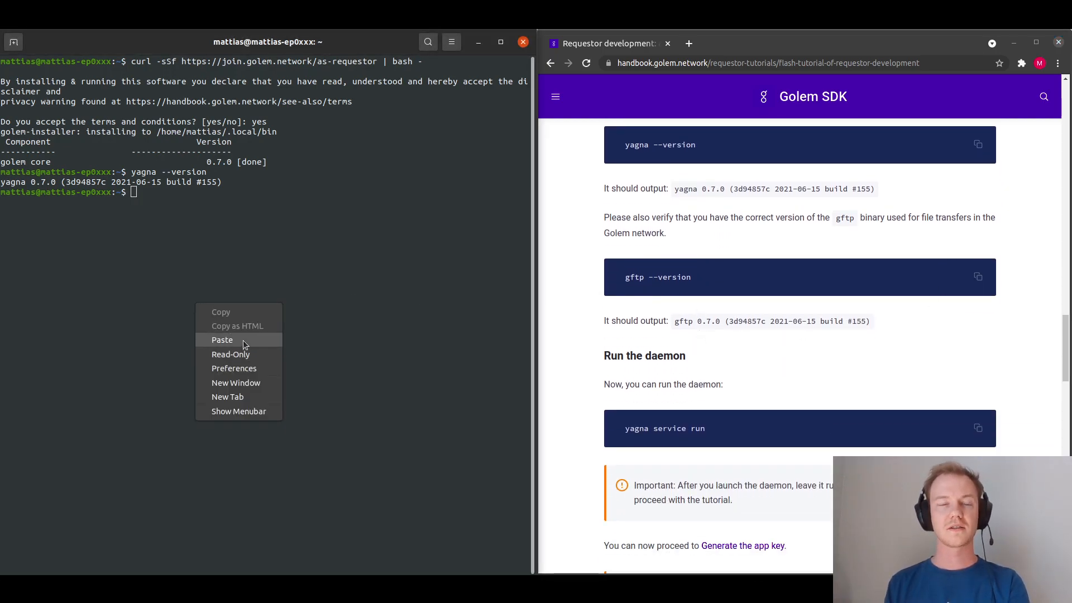
left_click(243, 340)
key("Return")
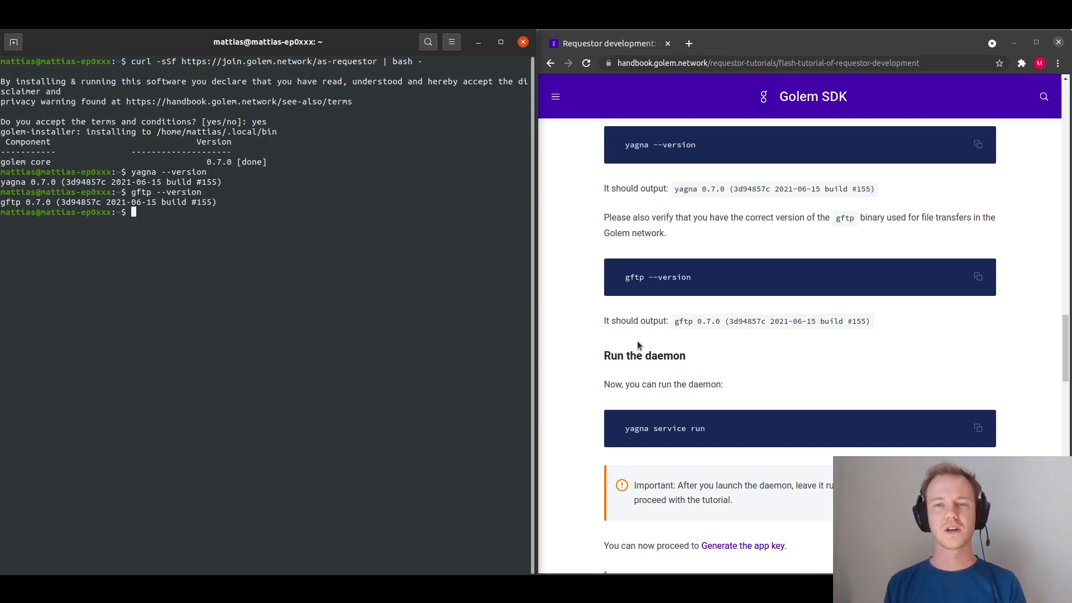
scroll(637, 341, "down", 3)
scroll(627, 328, "down", 2)
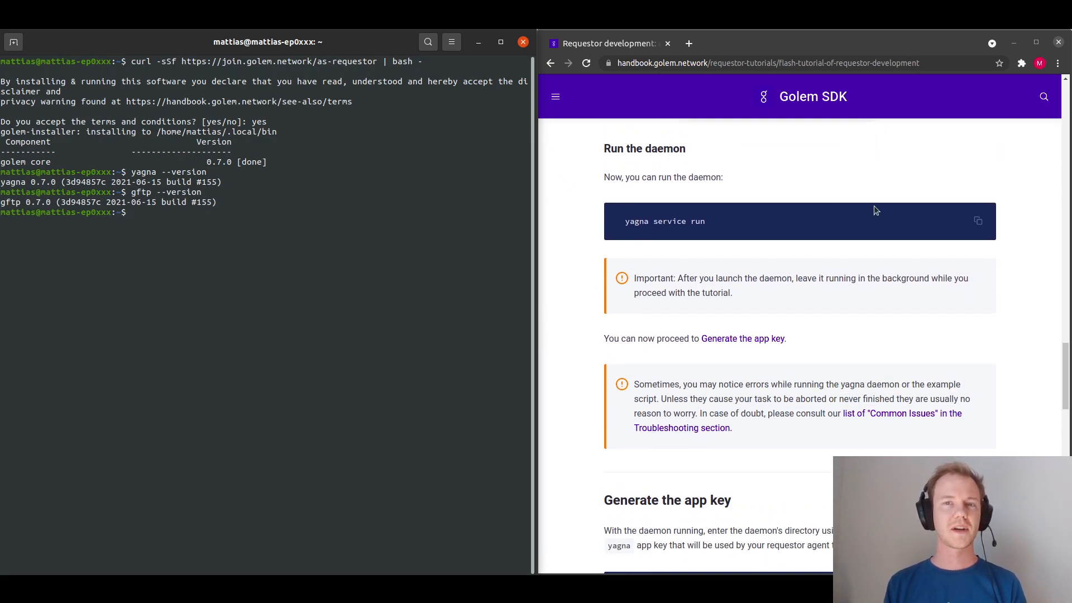
left_click(978, 222)
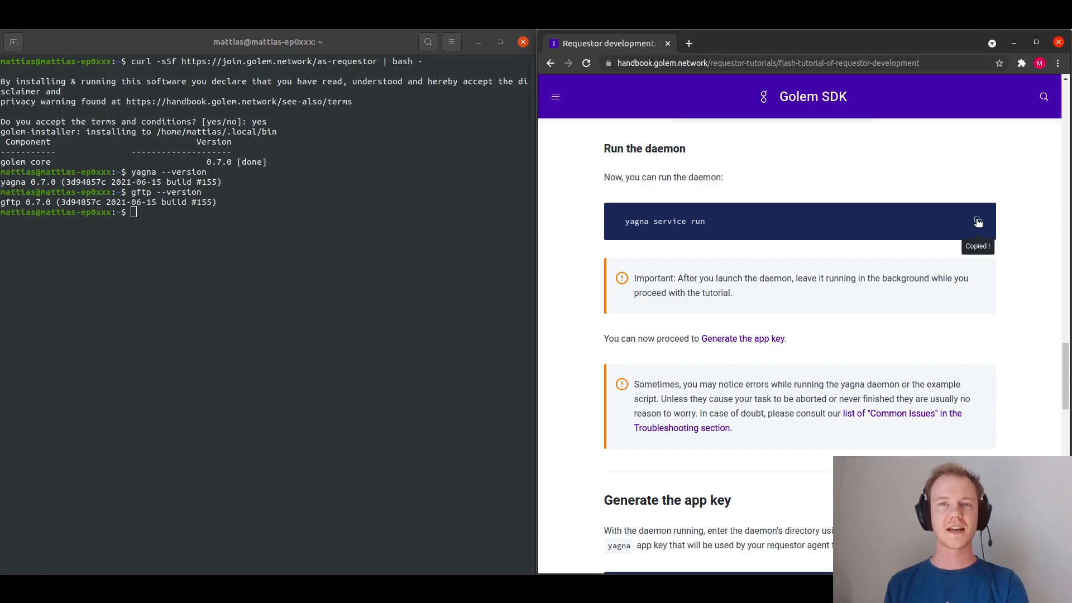
- Start the daemon with 'yagna service run' and open a second terminal tab
right_click(239, 228)
left_click(283, 266)
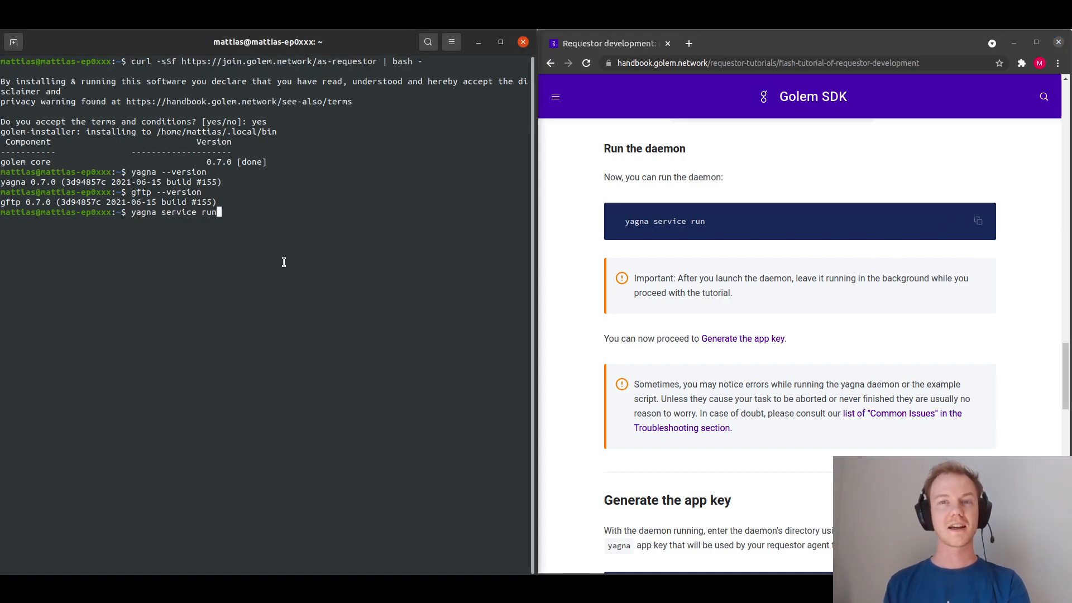
key("Return")
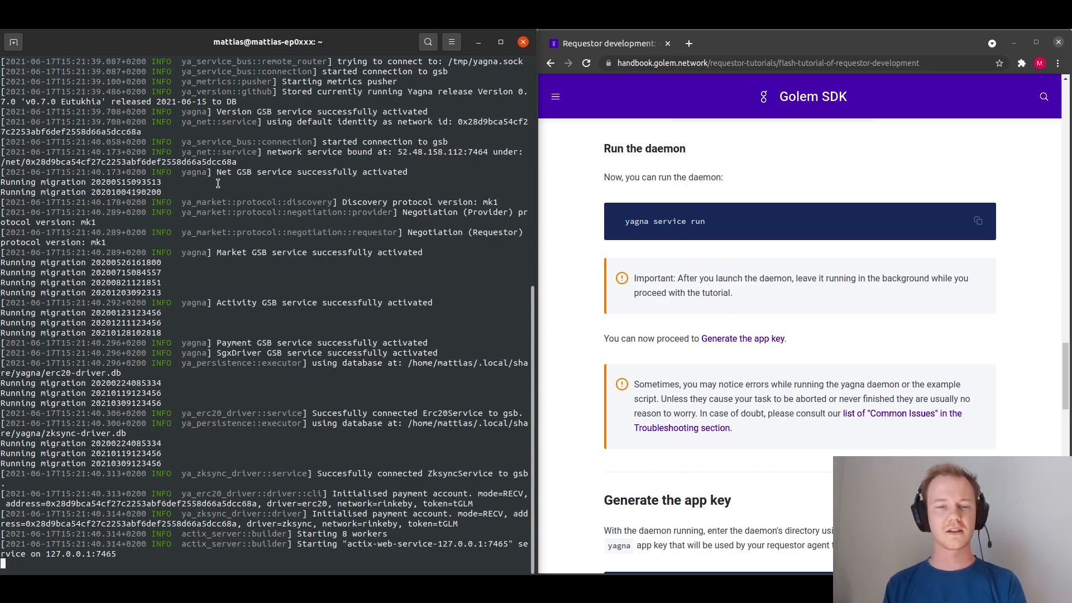
key("ctrl+shift+t")
scroll(754, 293, "down", 3)
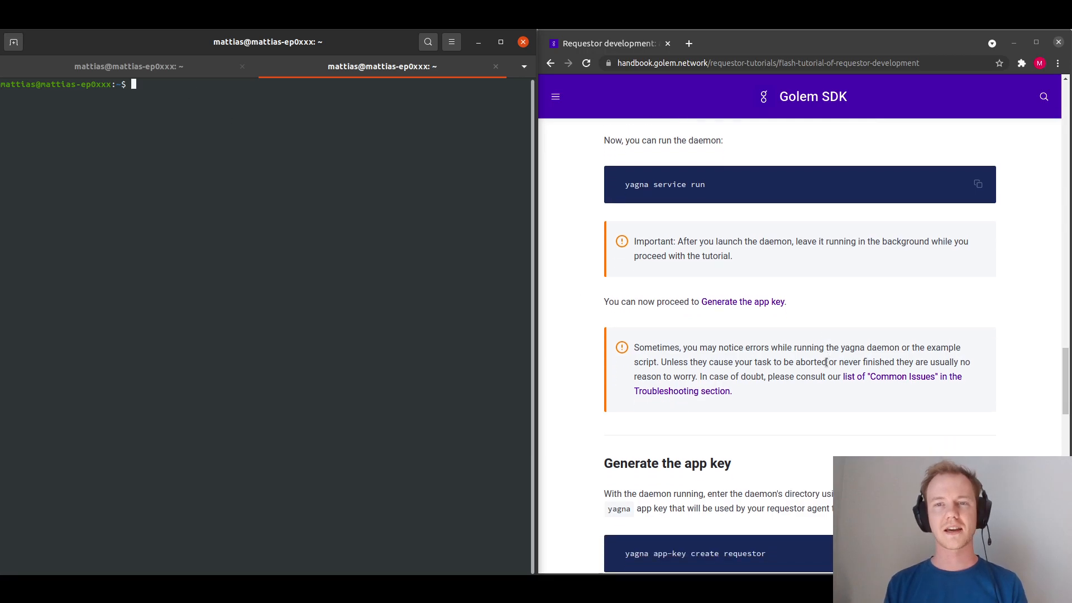
scroll(680, 328, "down", 4)
scroll(679, 329, "down", 2)
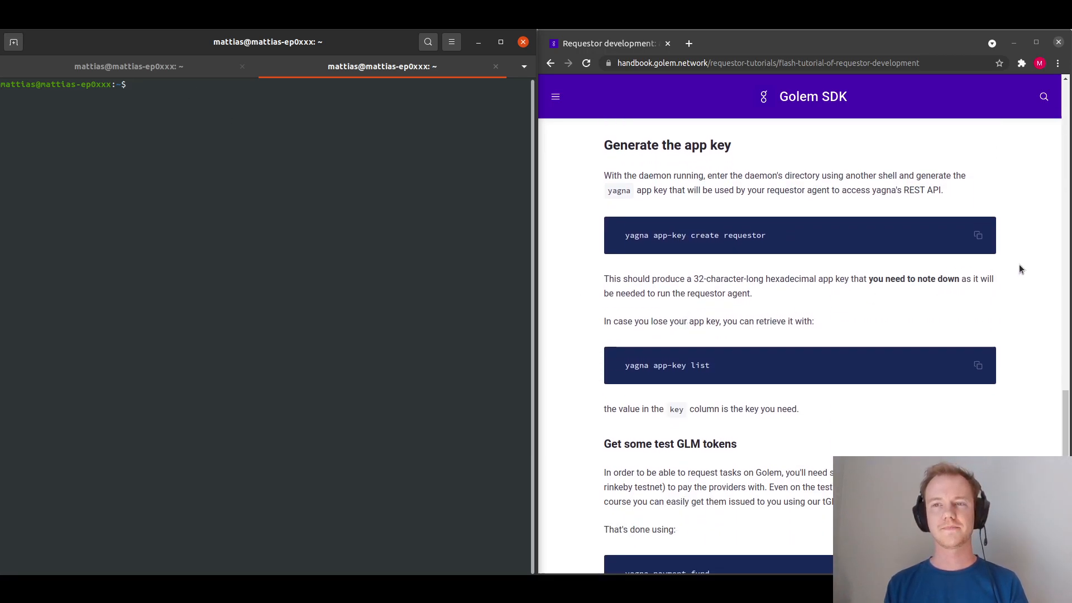
- Create an app key named requestor with 'yagna app-key create requestor'
left_click(978, 235)
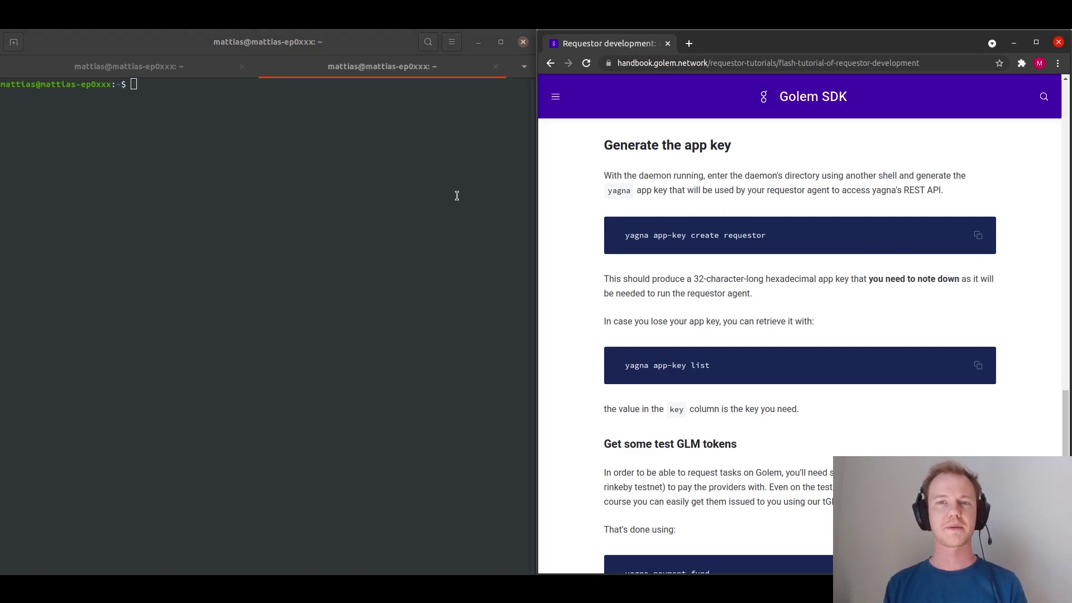
right_click(210, 164)
left_click(260, 201)
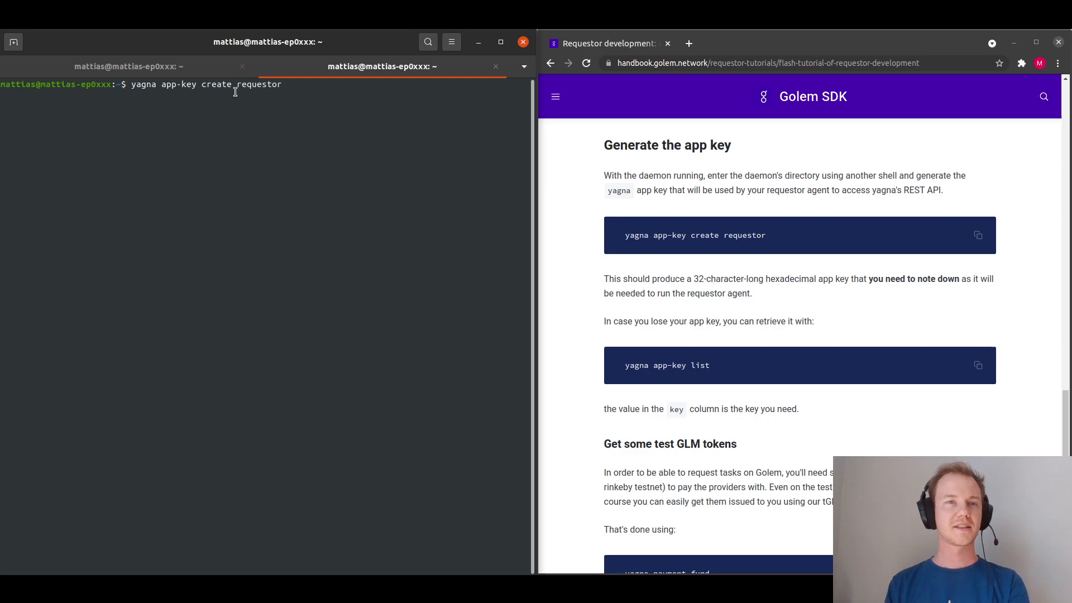
left_click_drag(238, 84, 281, 85)
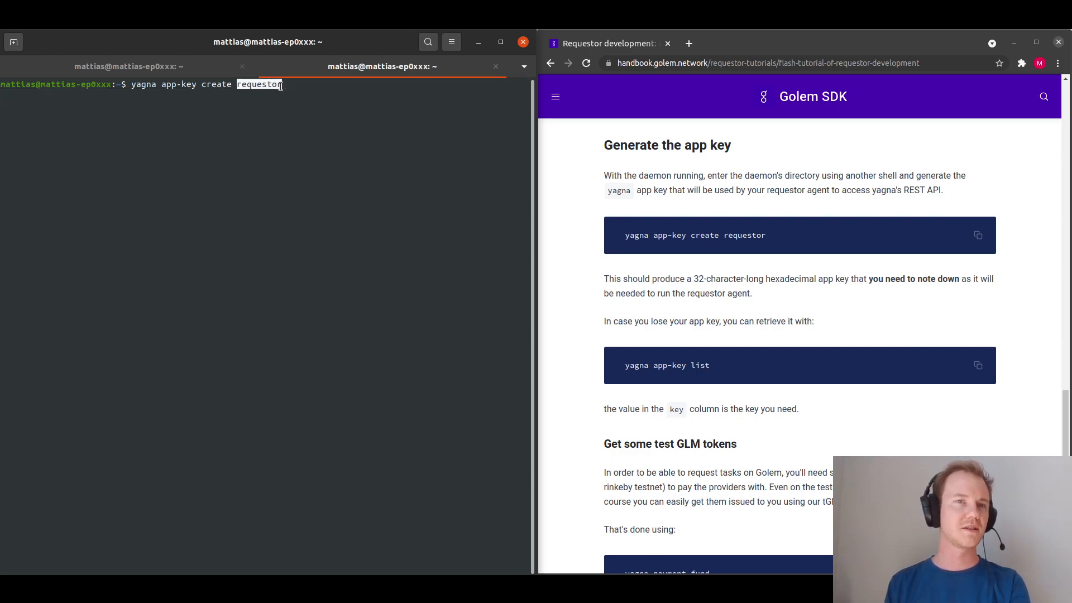
left_click_drag(282, 84, 278, 83)
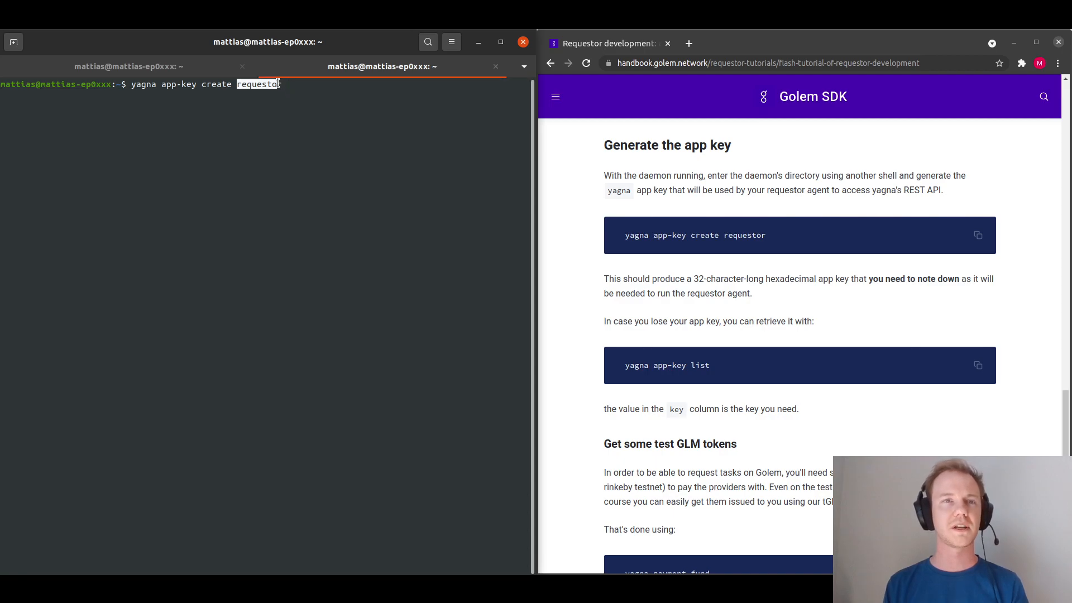
left_click(295, 93)
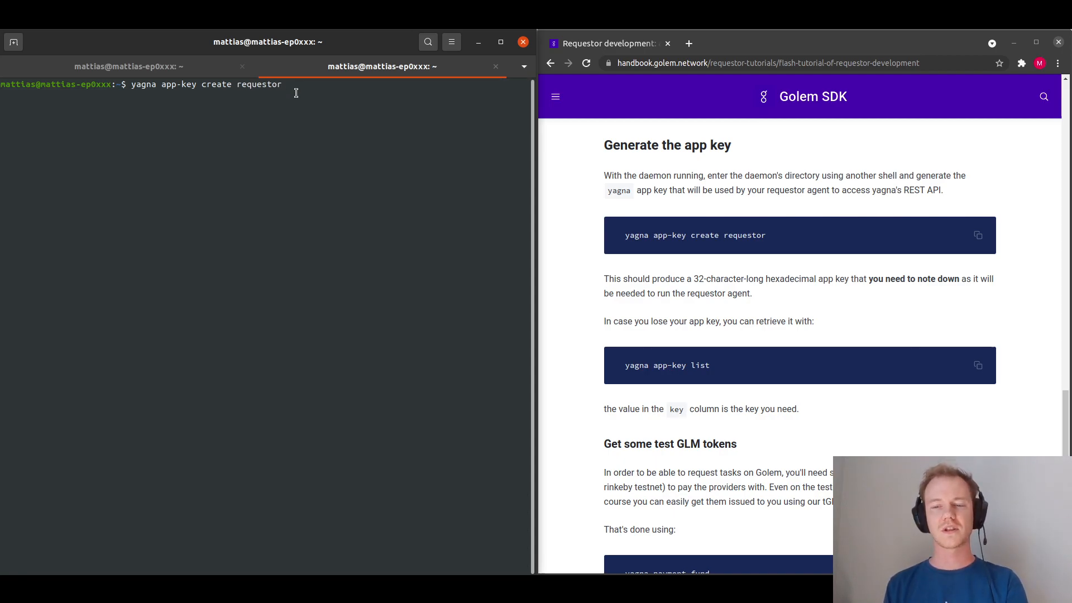
key("Return")
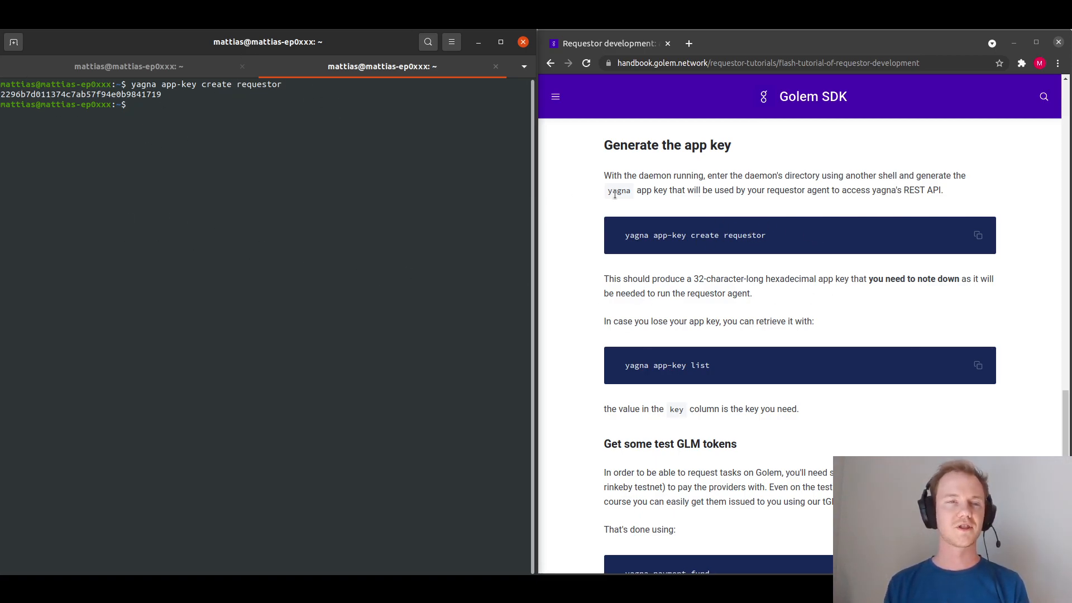
double_click(65, 95)
scroll(832, 381, "down", 2)
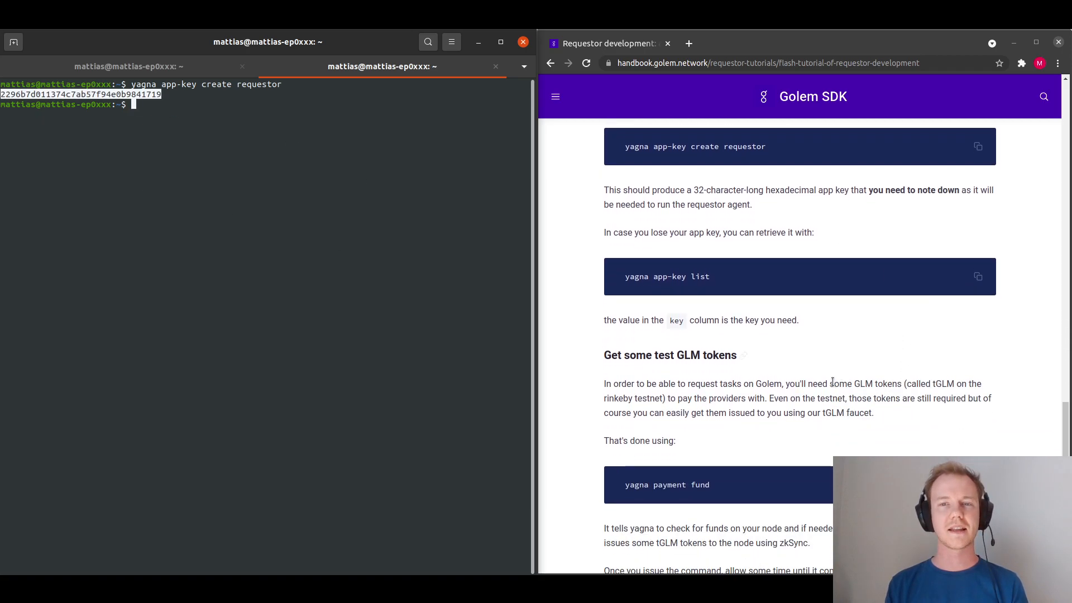
scroll(832, 380, "down", 2)
- List the app keys to confirm the requestor key, then stage 'yagna payment fund'
left_click(267, 164)
right_click(267, 163)
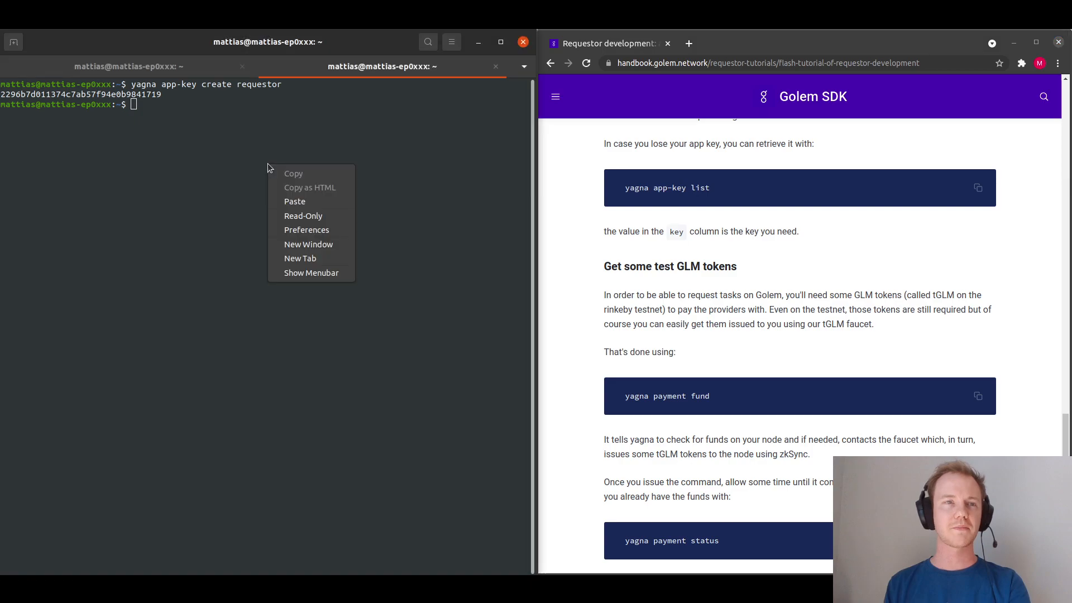
left_click(310, 201)
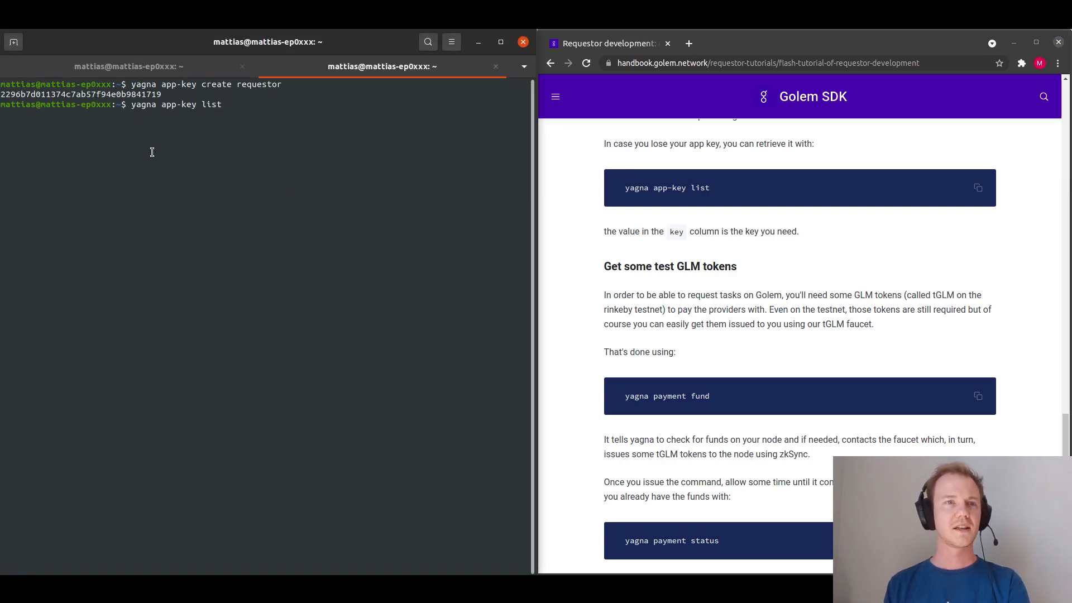
key("Return")
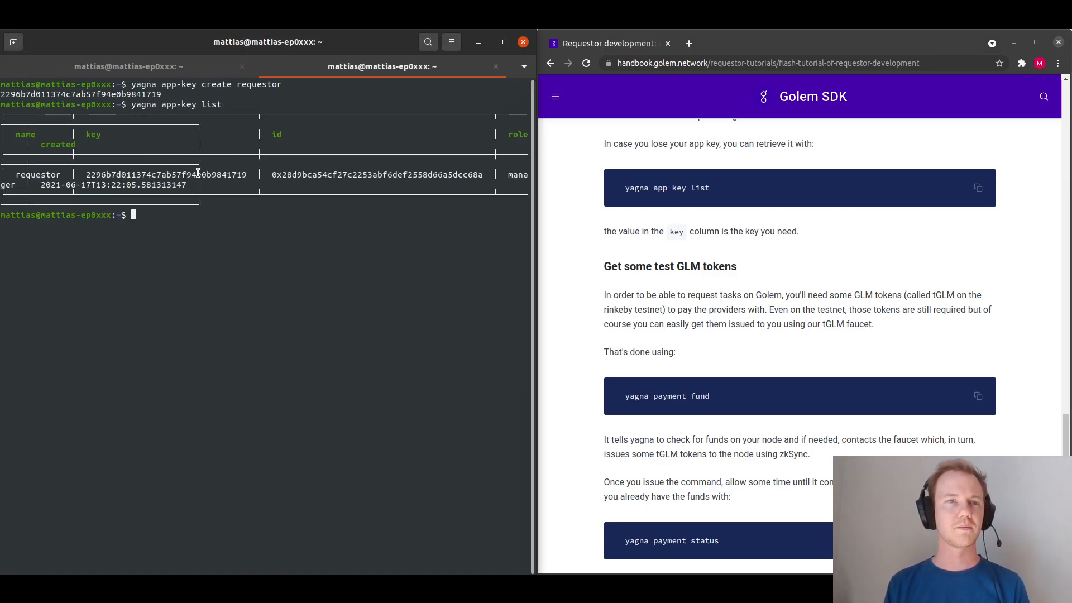
double_click(198, 174)
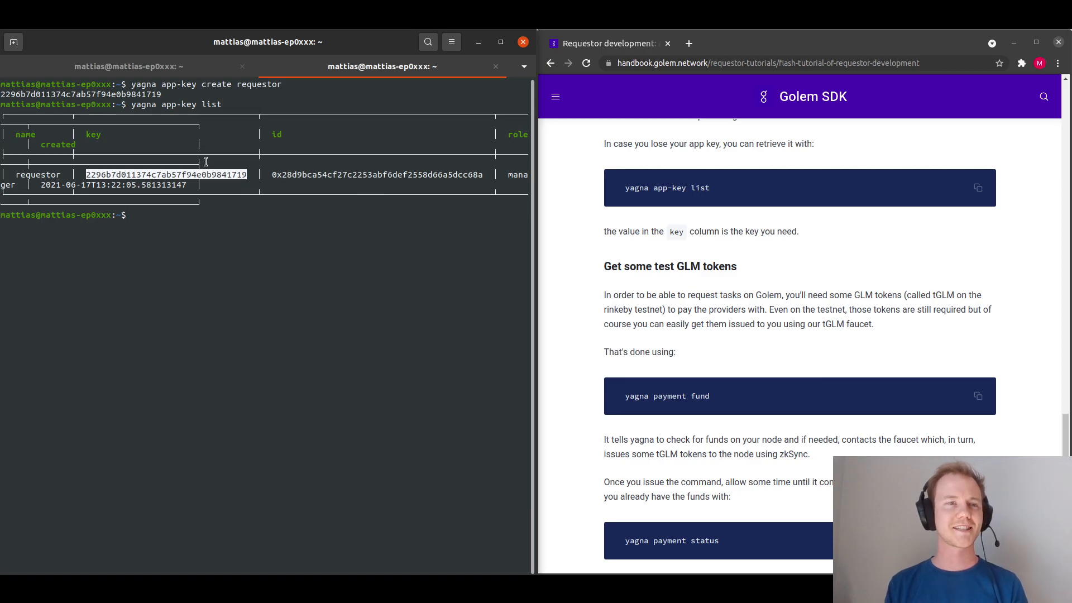
scroll(863, 370, "down", 1)
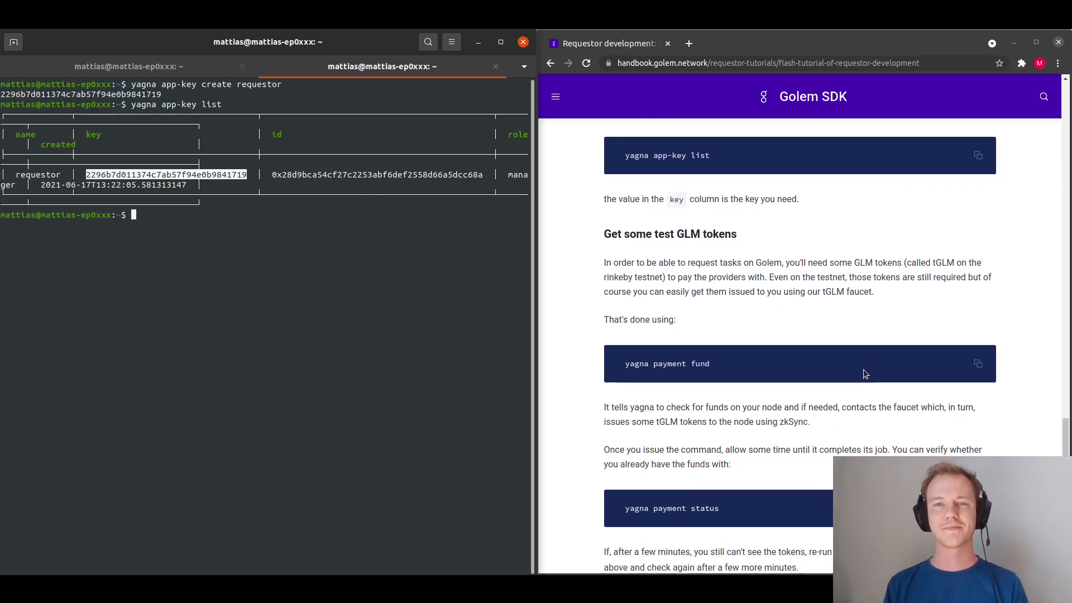
scroll(864, 369, "down", 3)
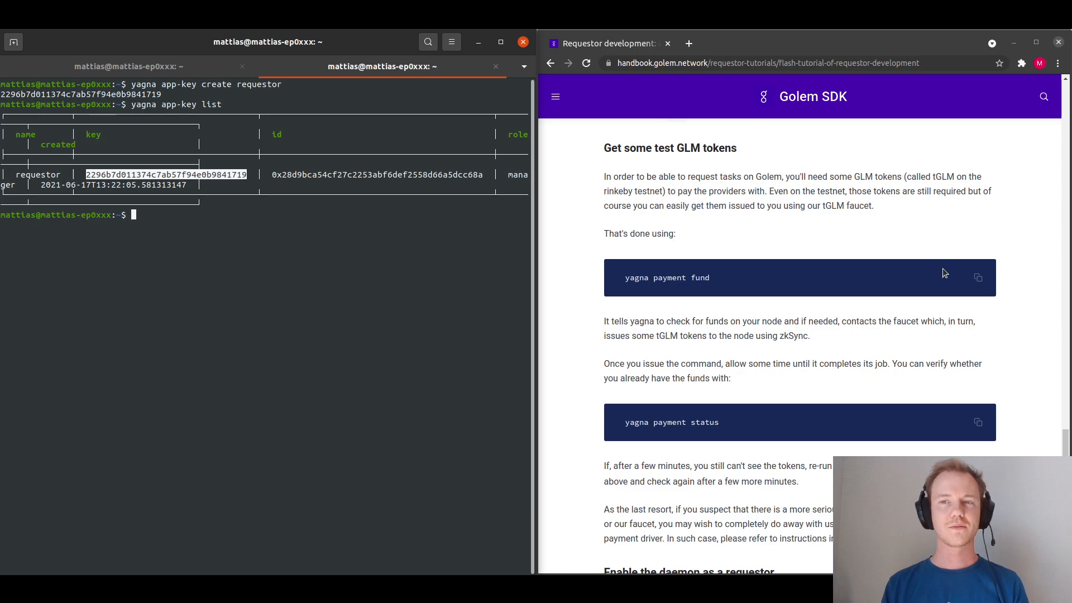
left_click(977, 277)
left_click(213, 218)
right_click(214, 218)
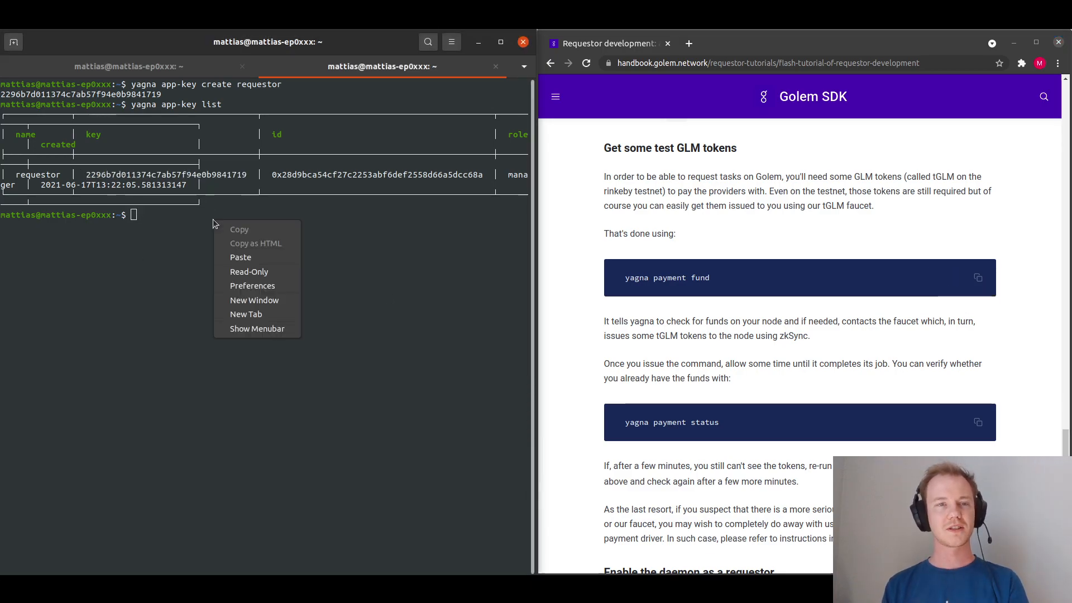
left_click(240, 258)
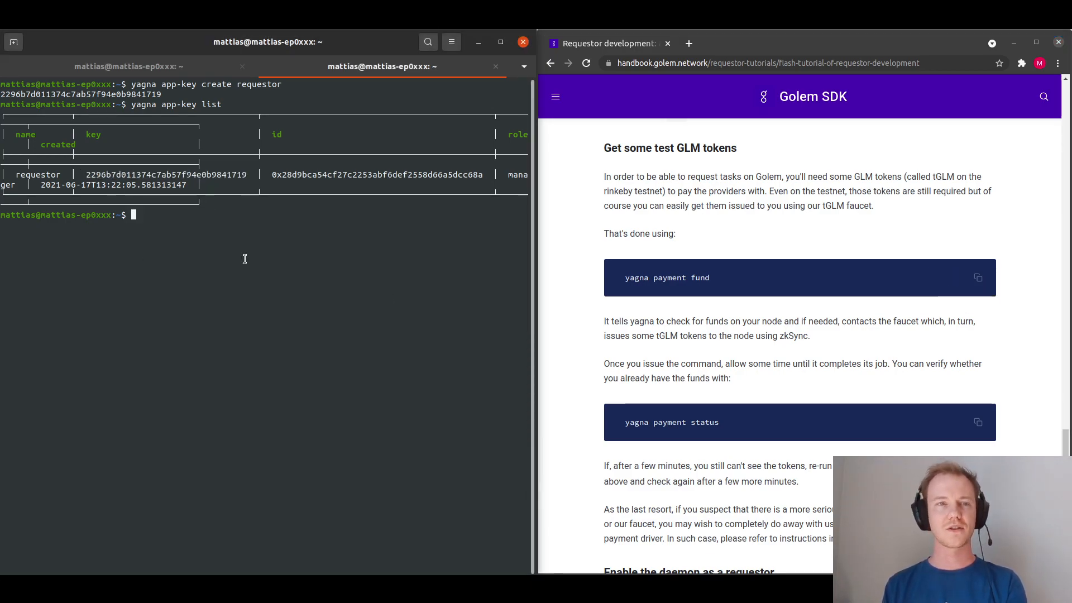
- Run 'yagna payment fund' until the faucet reports funds received, then stage 'yagna payment status'
key("Return")
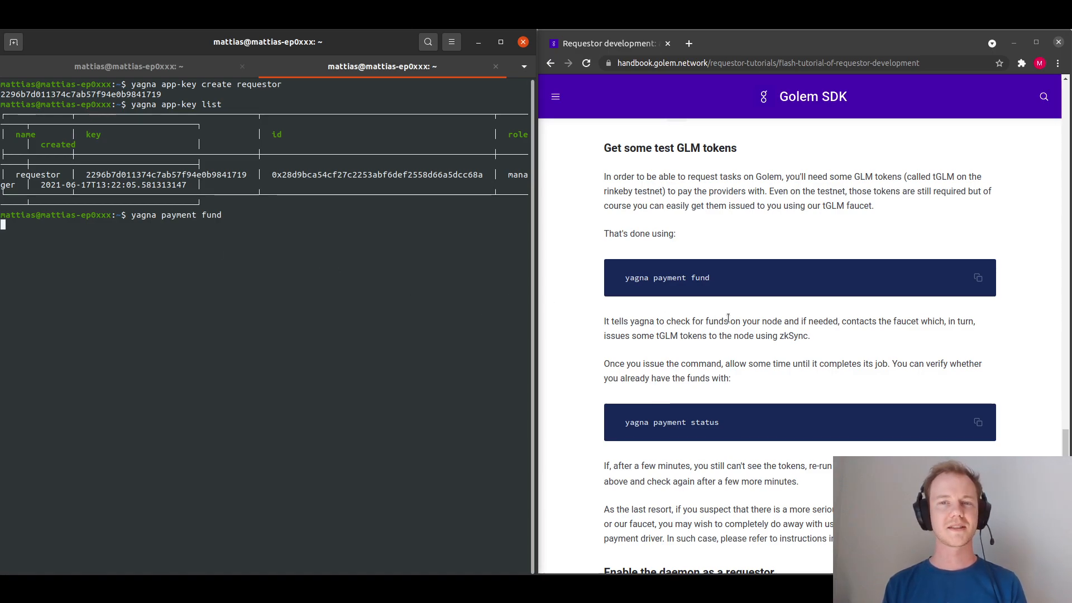
scroll(723, 333, "down", 2)
scroll(723, 332, "down", 1)
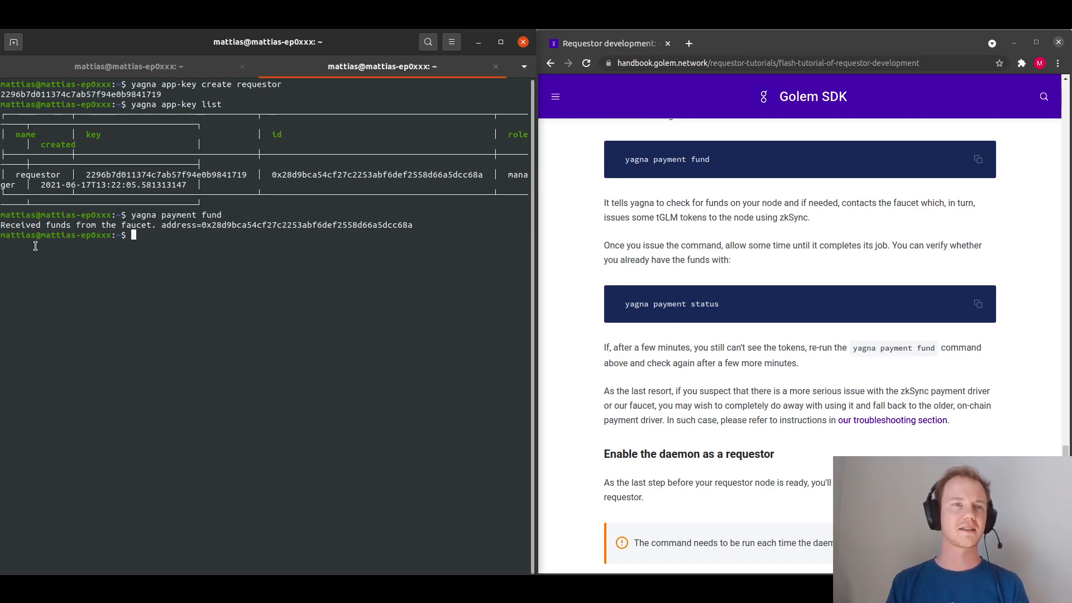
left_click_drag(0, 225, 159, 228)
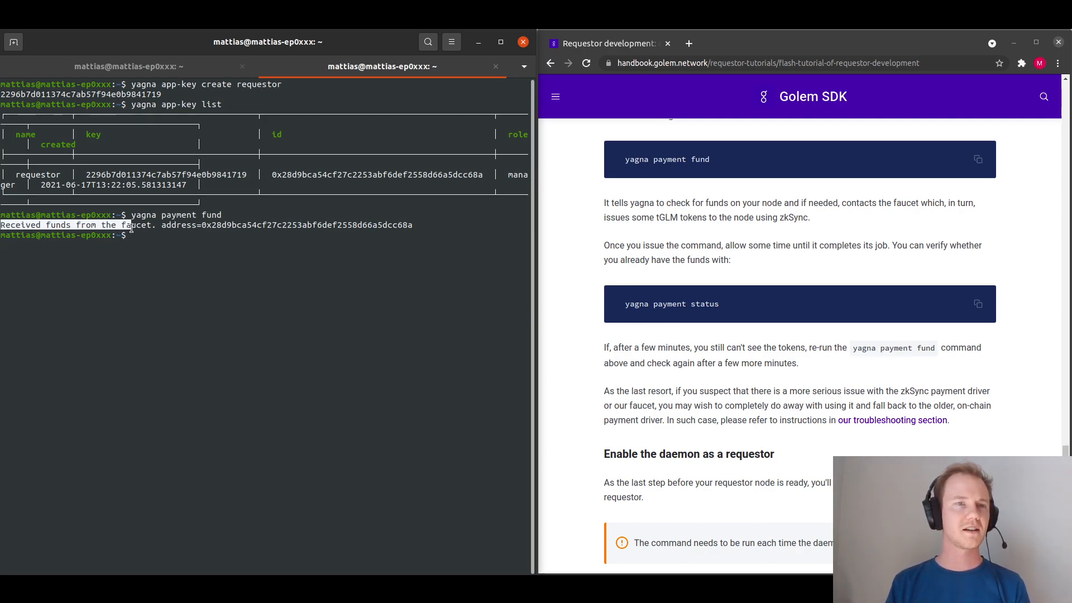
left_click(977, 304)
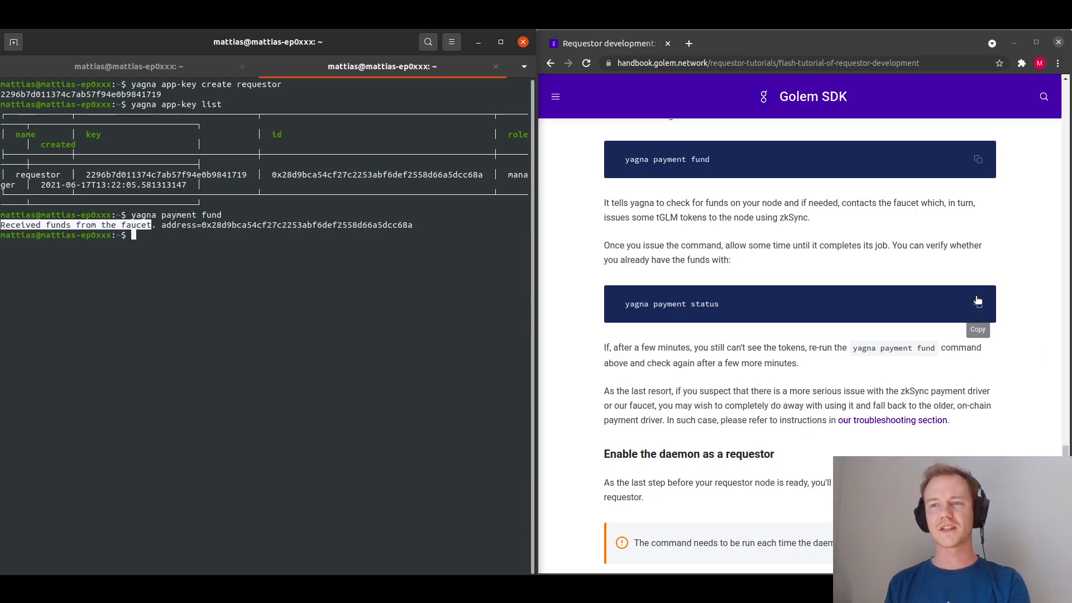
left_click(310, 286)
right_click(309, 287)
left_click(350, 326)
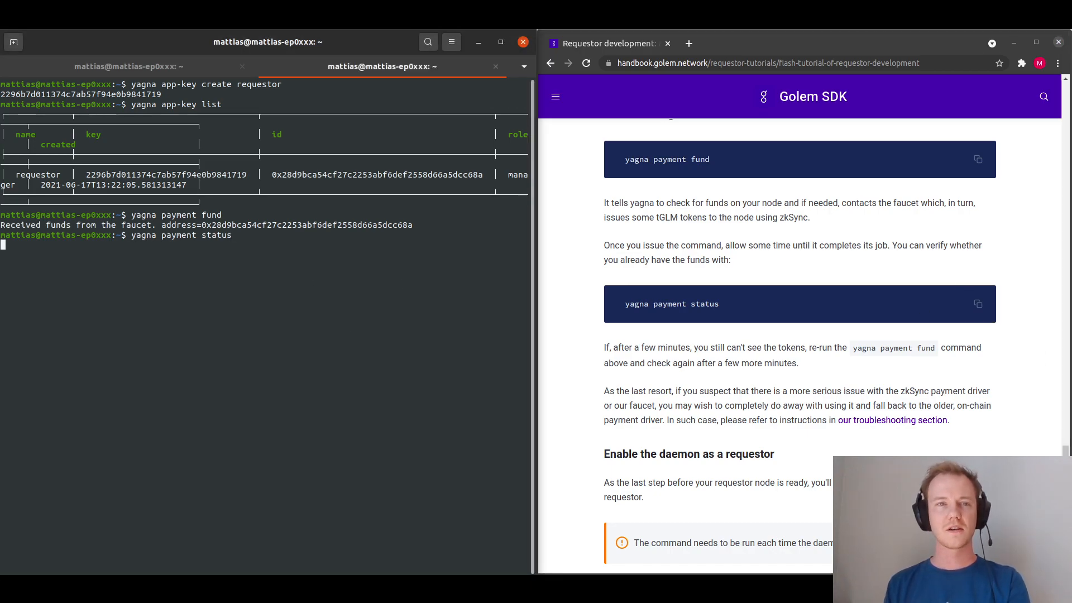
- Verify the 100 tGLM balance and run 'yagna payment init --sender'
key("Return")
left_click_drag(122, 305, 162, 307)
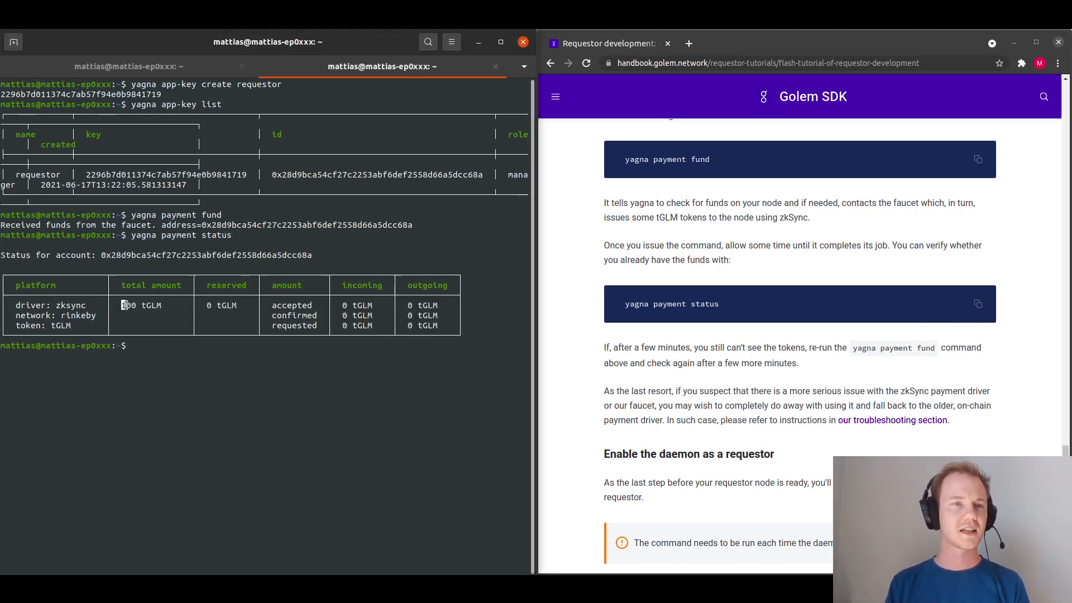
left_click(203, 345)
scroll(857, 341, "down", 10)
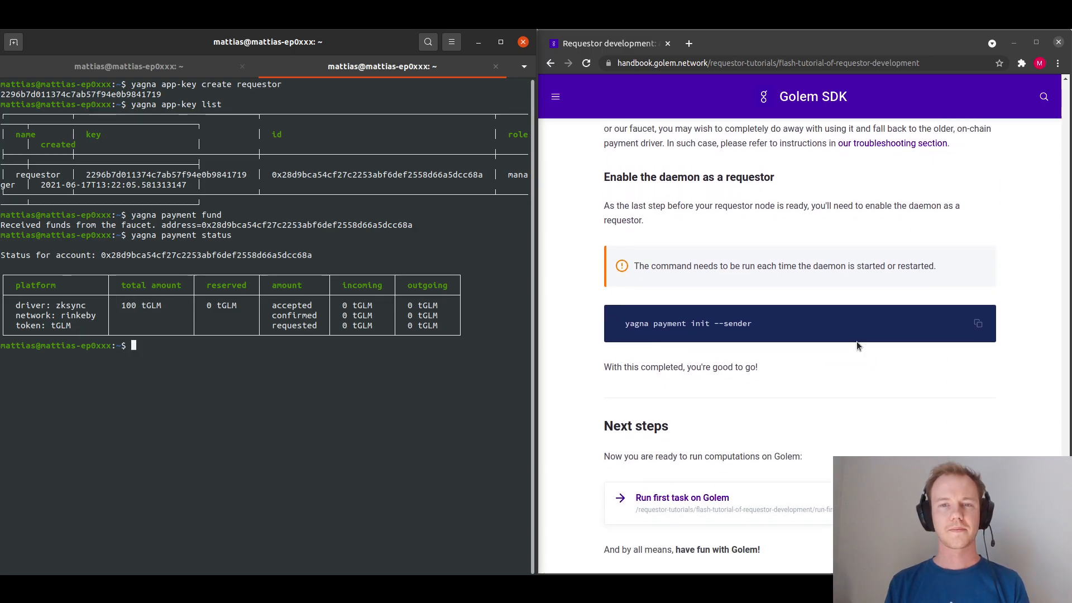
left_click(976, 245)
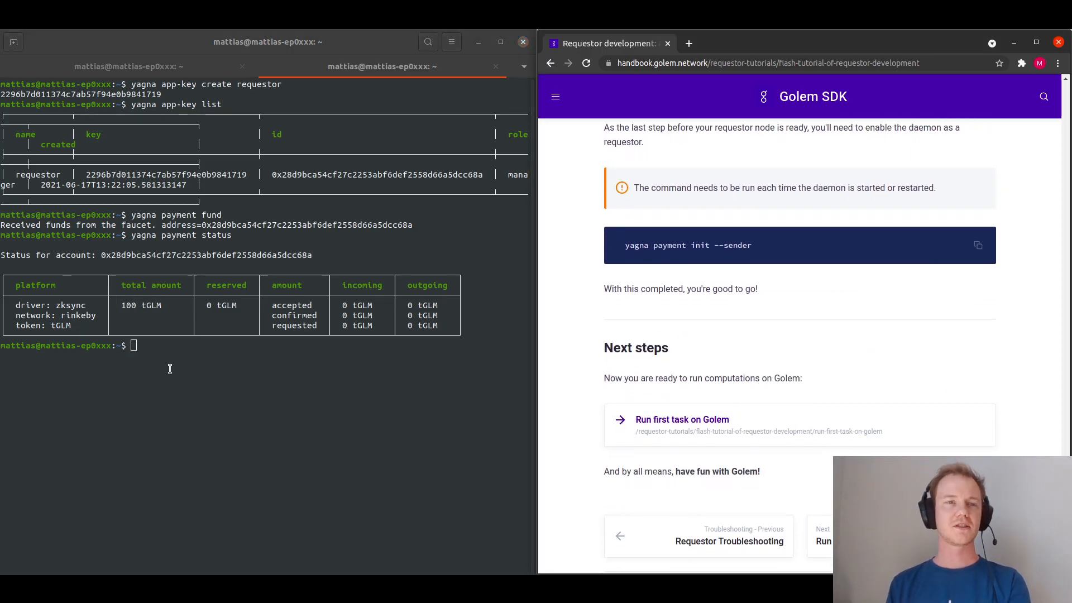
right_click(177, 345)
left_click(203, 381)
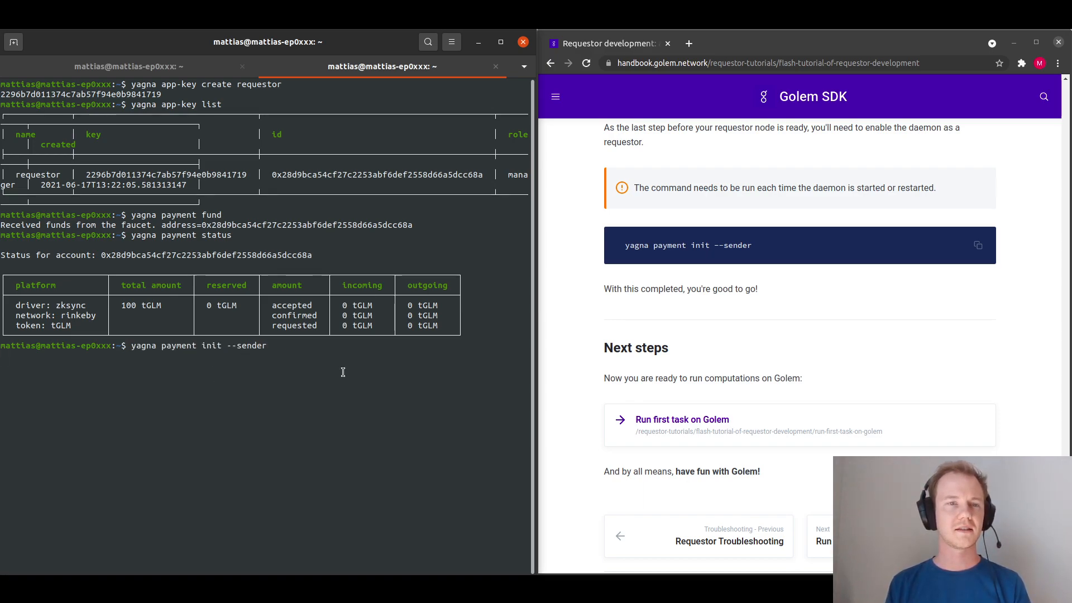
key("Return")
scroll(737, 394, "down", 1)
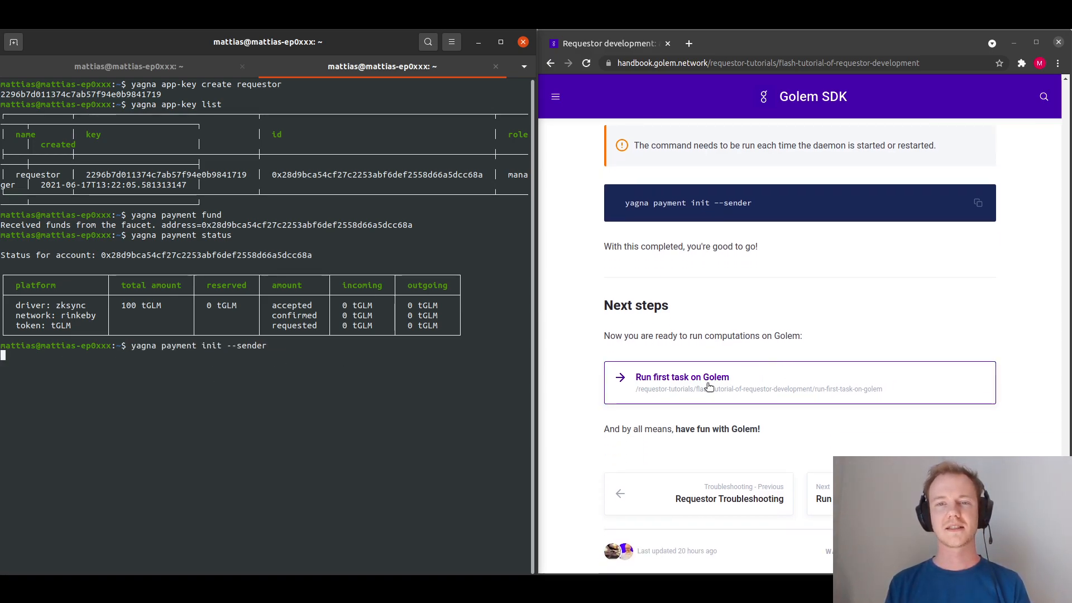
- Create and activate the yagna-python-tutorial venv, upgrade pip and install yapapi
left_click(708, 386)
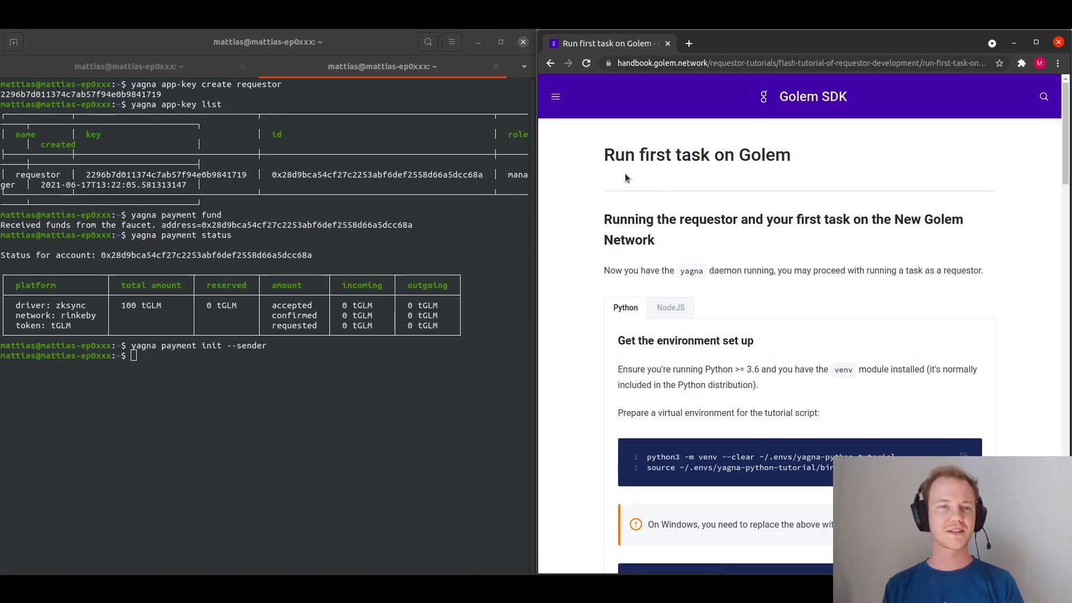
scroll(662, 402, "down", 2)
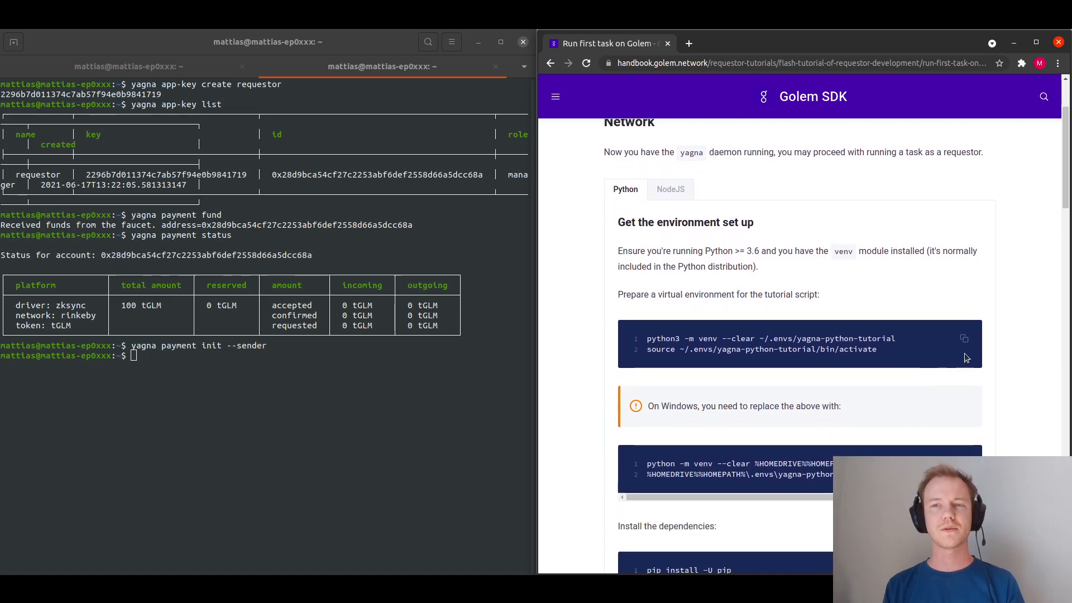
left_click(963, 341)
right_click(239, 376)
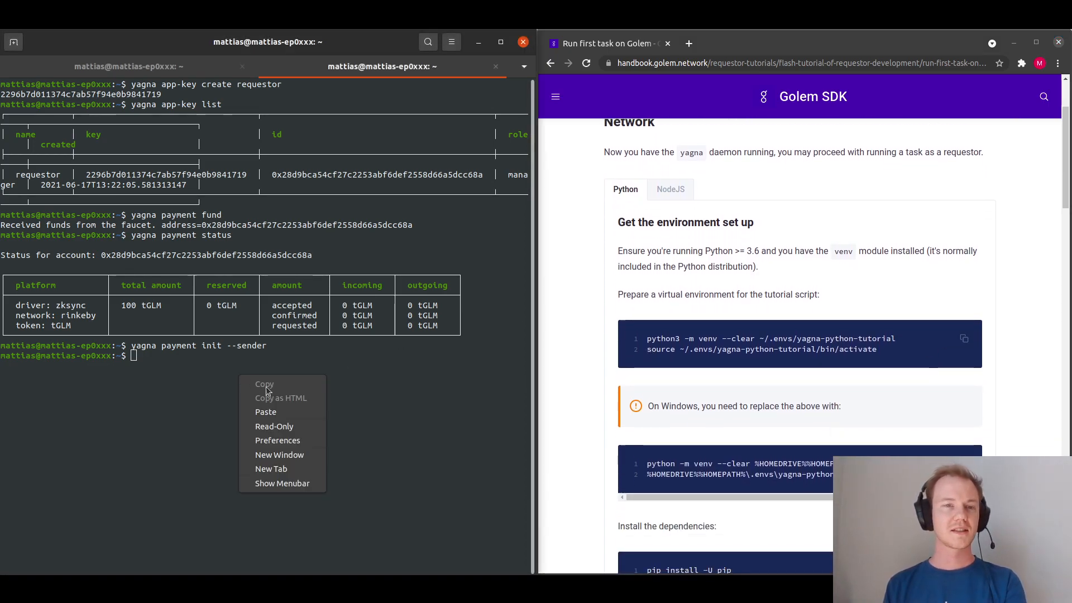
left_click(268, 410)
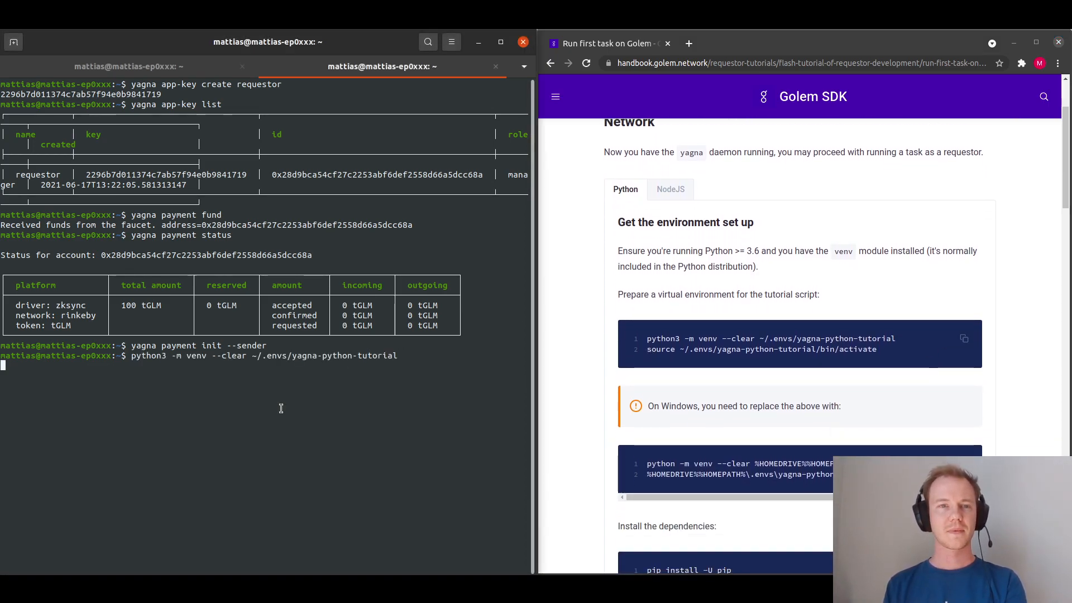
key("Return")
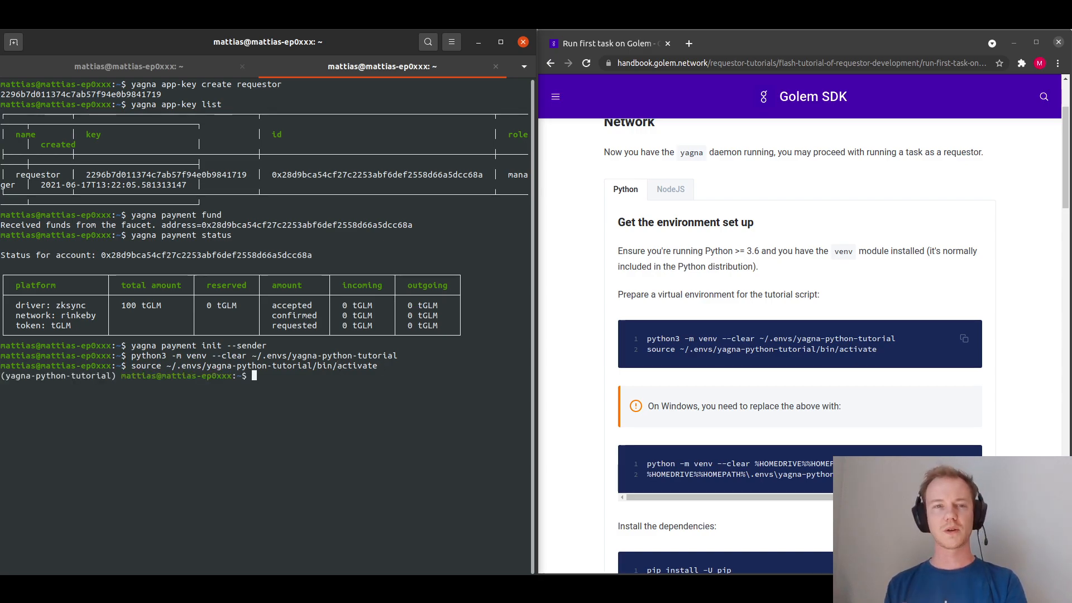
scroll(685, 367, "down", 2)
scroll(686, 368, "down", 5)
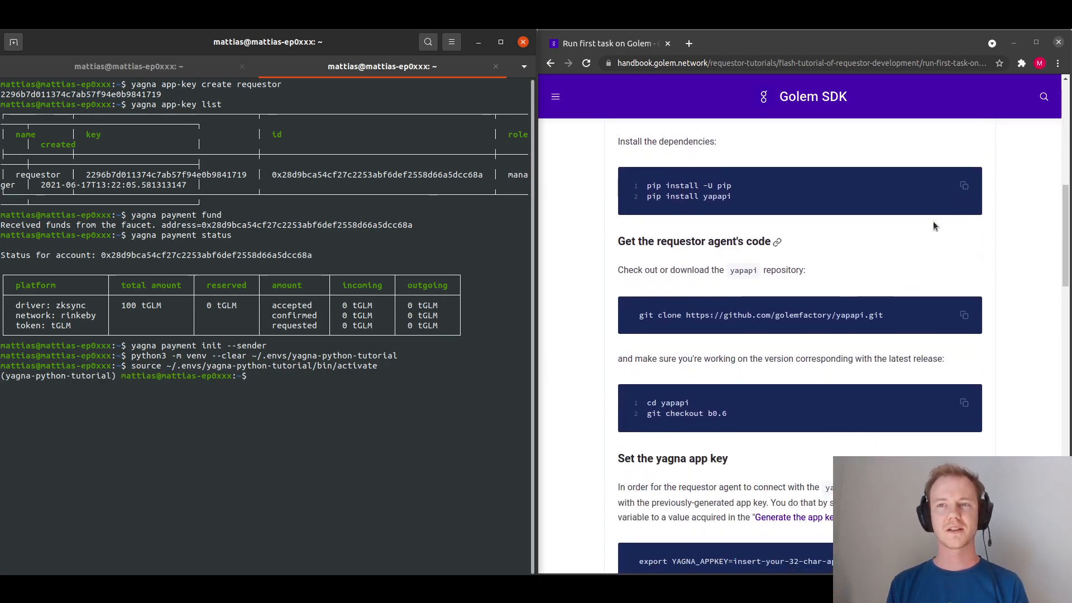
left_click(964, 184)
right_click(374, 390)
left_click(403, 426)
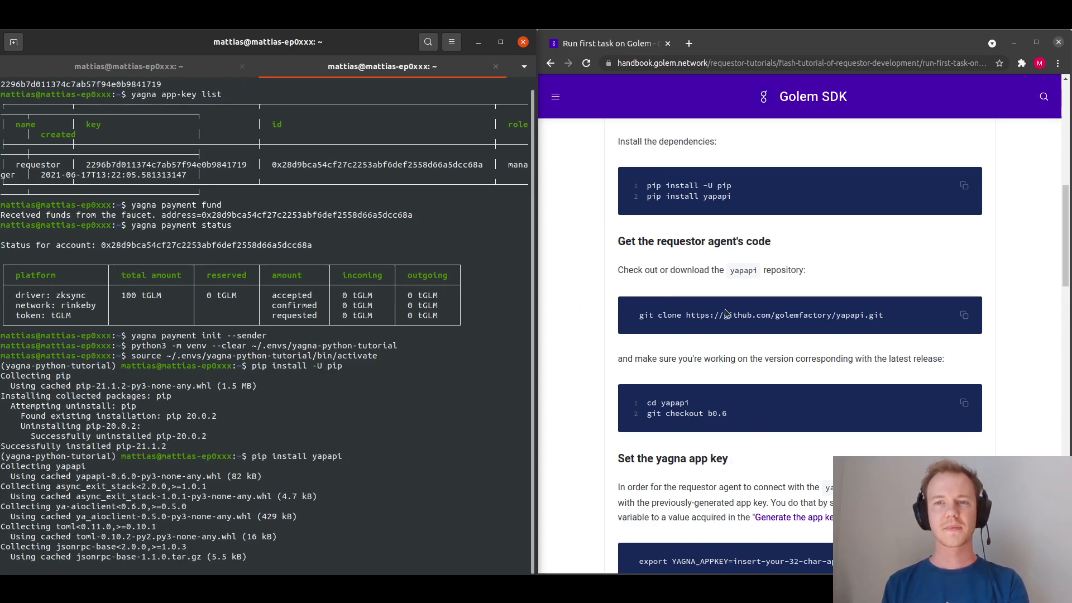
scroll(727, 316, "down", 3)
left_click(956, 164)
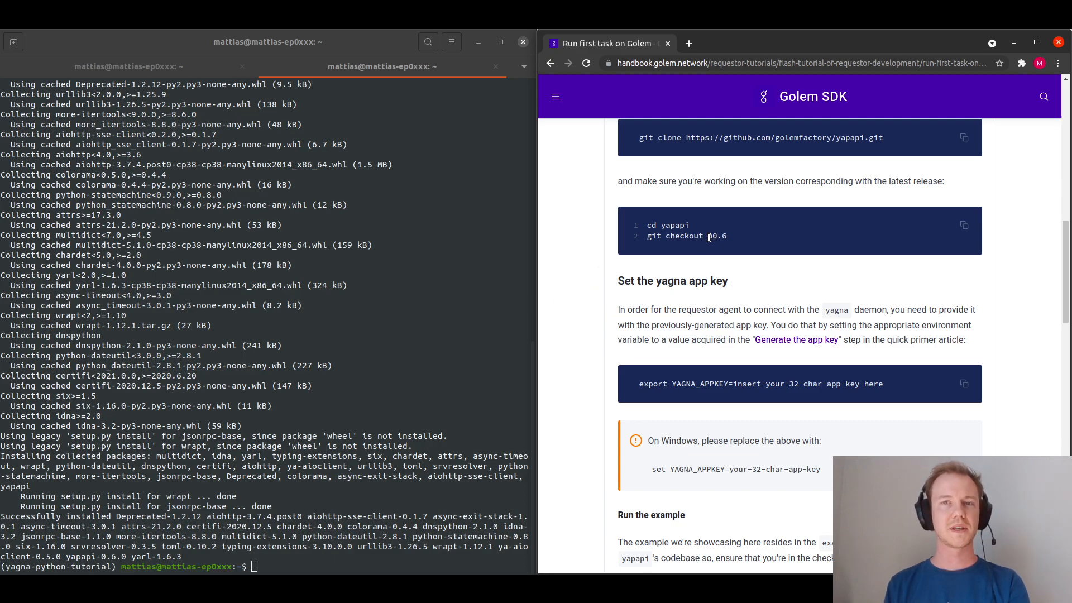
- Clone the yapapi repository and check out the b0.6 branch
right_click(362, 369)
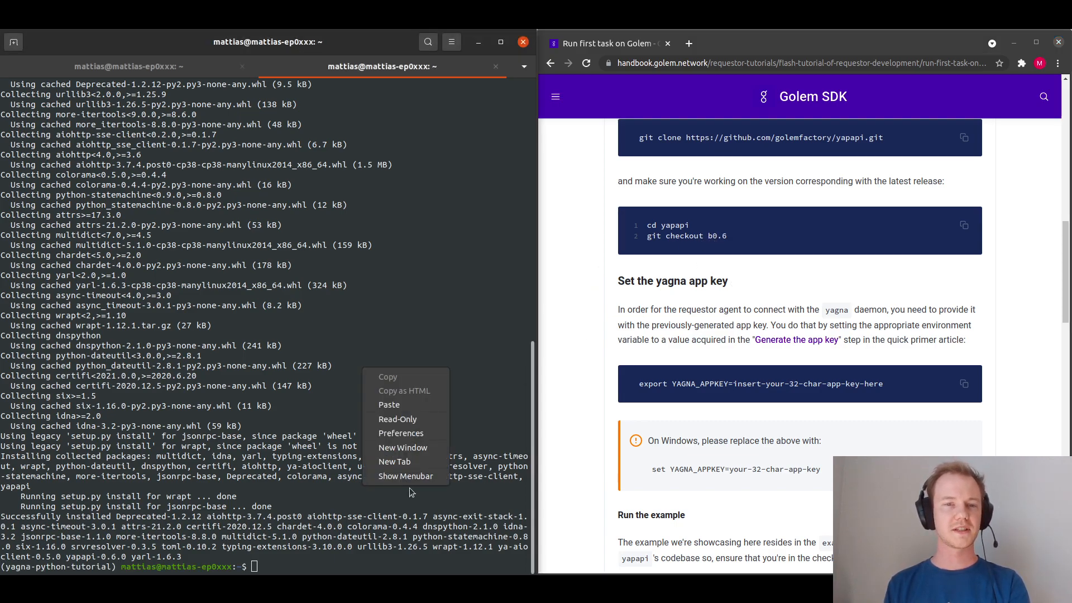
left_click(393, 400)
key("Return")
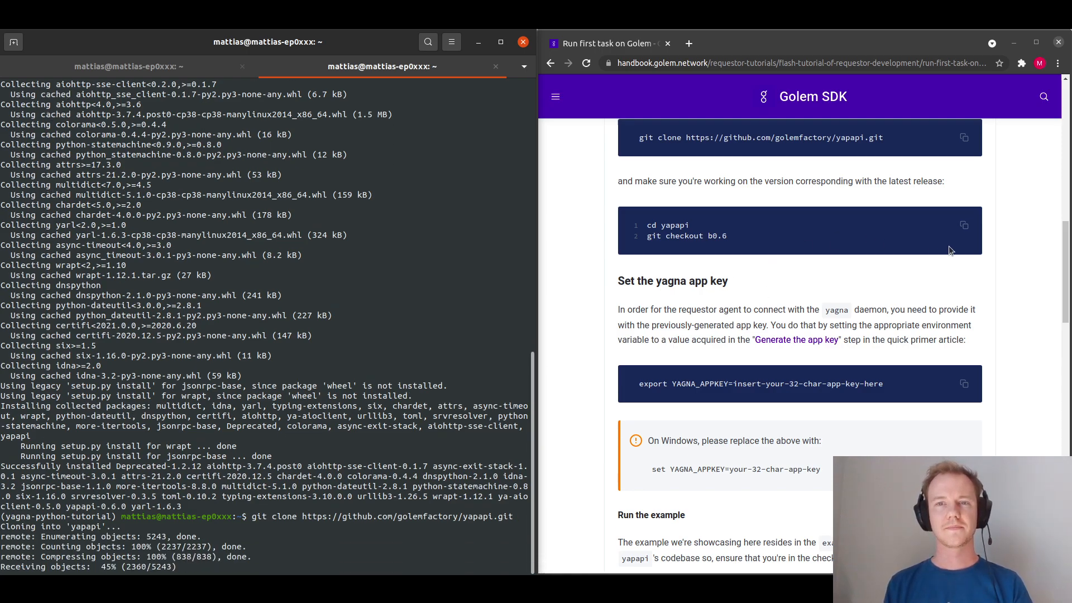
left_click(963, 226)
left_click(284, 515)
right_click(284, 515)
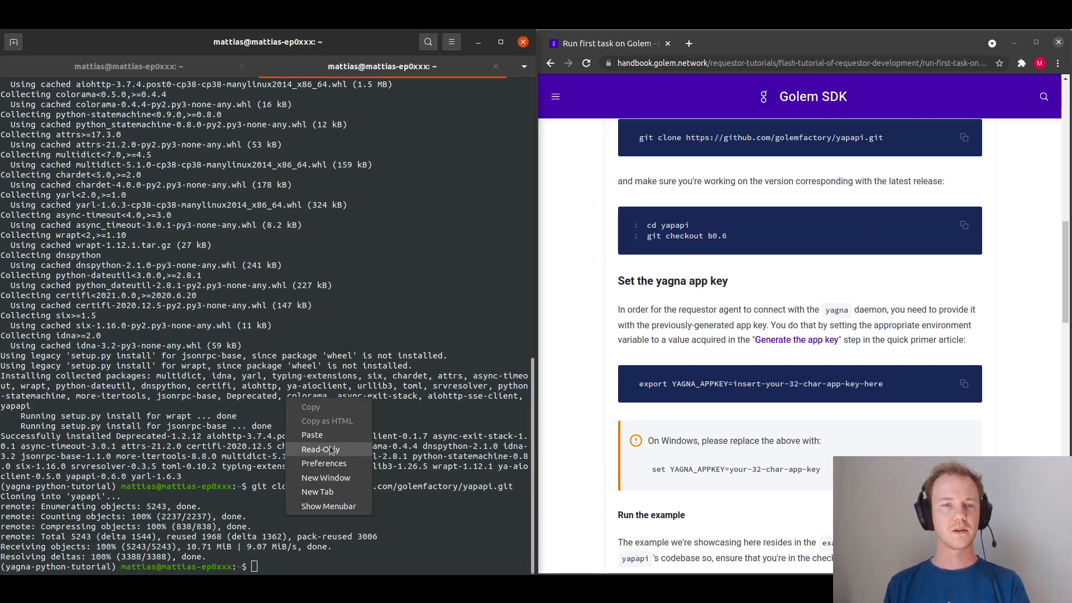
left_click(332, 433)
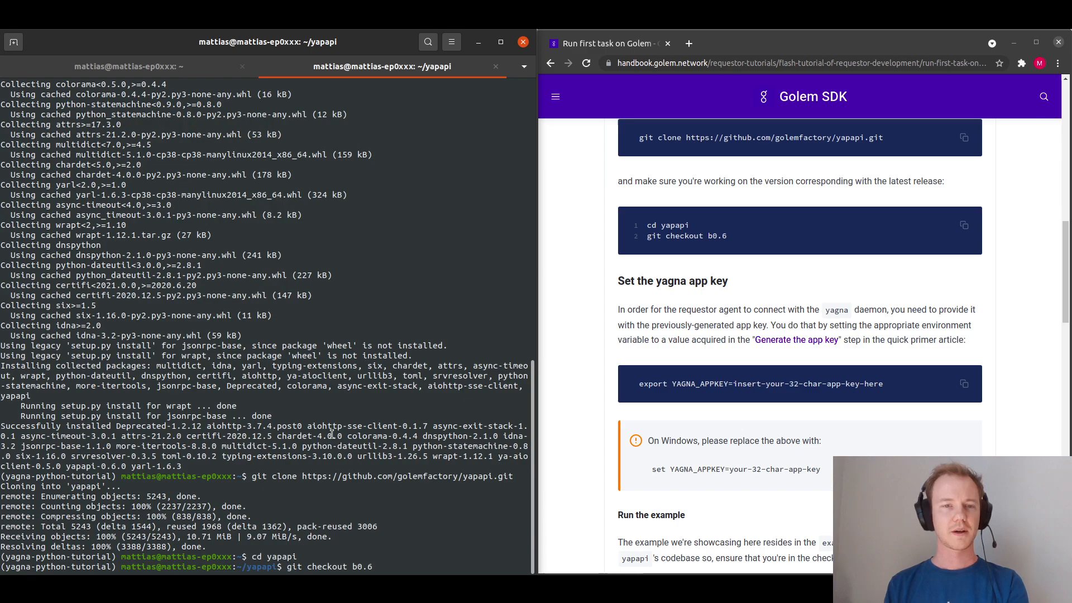
key("Return")
scroll(669, 315, "down", 2)
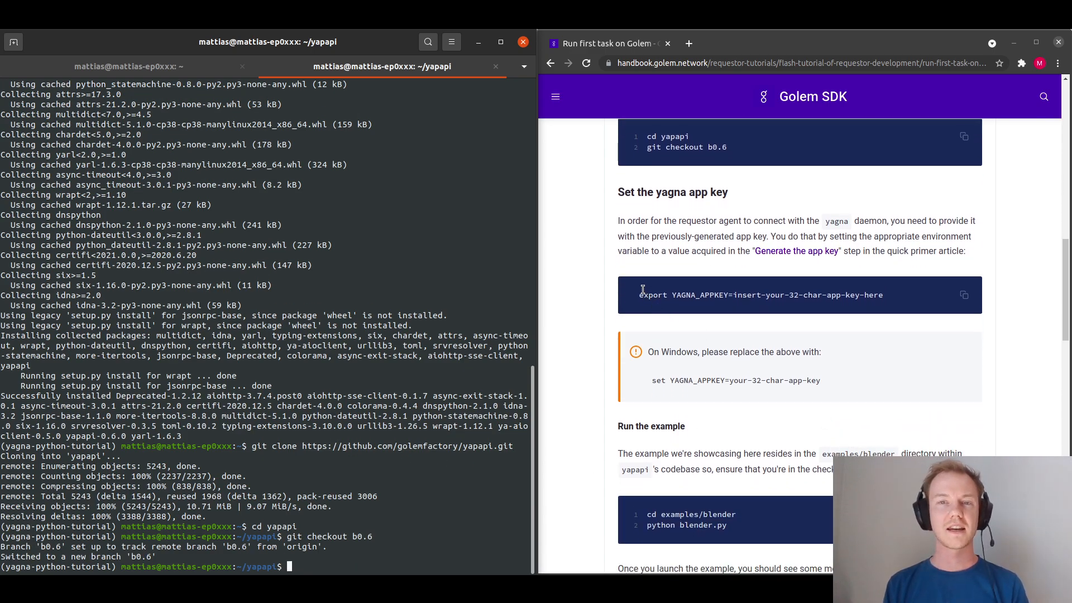
- Export YAGNA_APPKEY set to the requestor app key copied from earlier output
left_click_drag(639, 295, 733, 299)
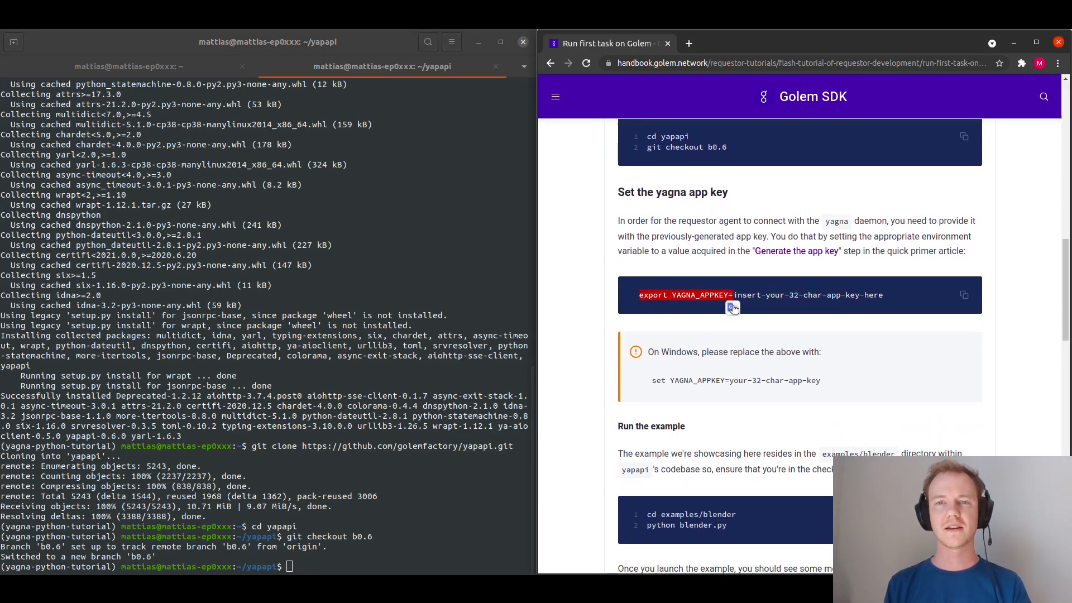
right_click(216, 367)
left_click(259, 409)
scroll(343, 441, "up", 3)
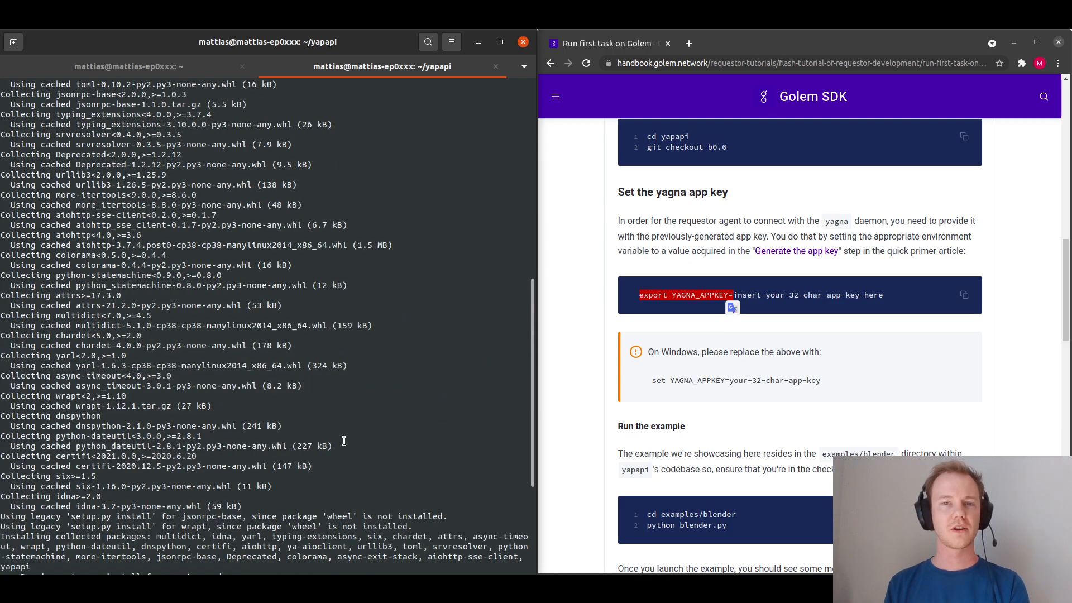
scroll(343, 441, "up", 5)
scroll(172, 299, "up", 3)
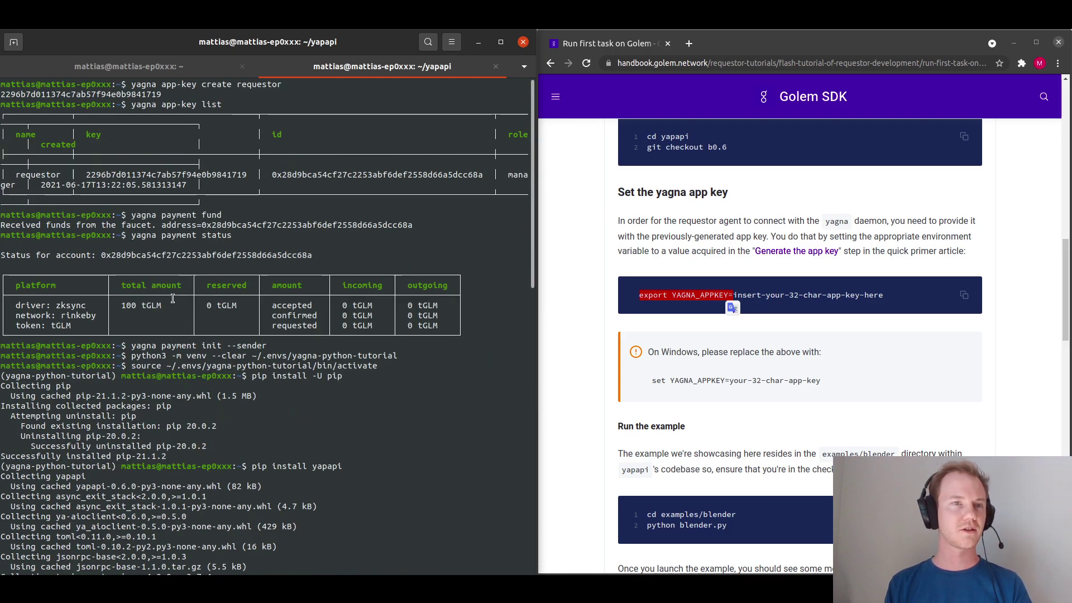
double_click(81, 94)
right_click(84, 93)
left_click(125, 108)
scroll(284, 375, "down", 10)
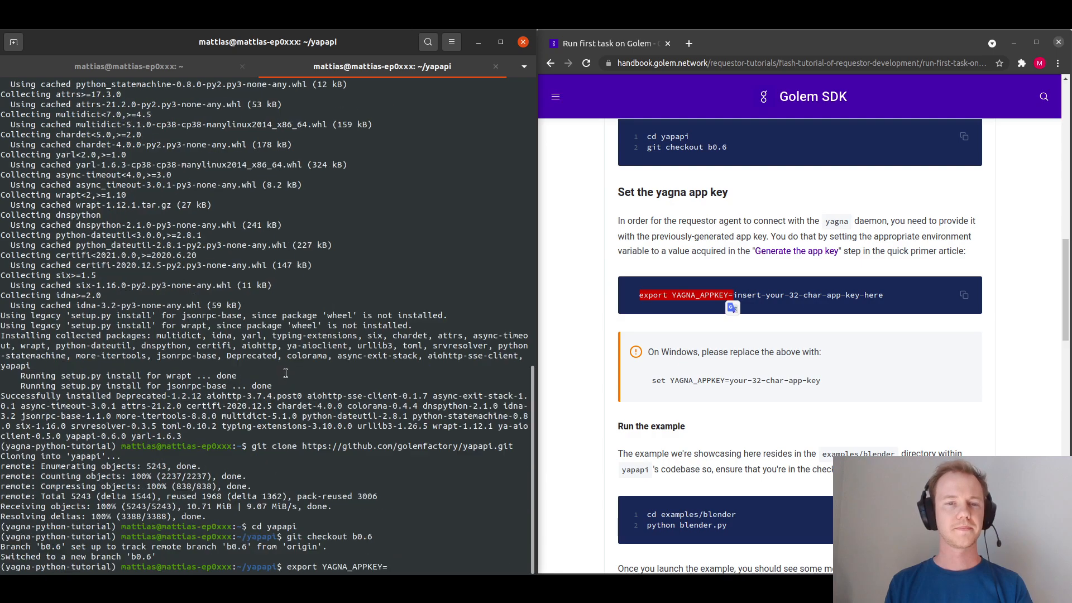
right_click(486, 395)
left_click(519, 427)
key("Return")
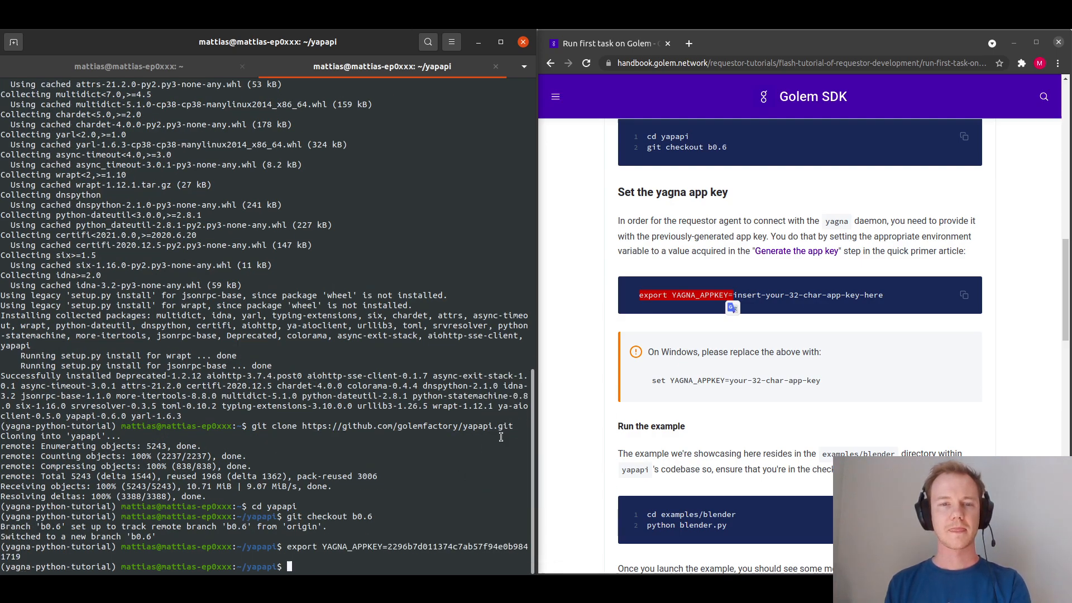
scroll(754, 419, "down", 3)
scroll(712, 393, "down", 3)
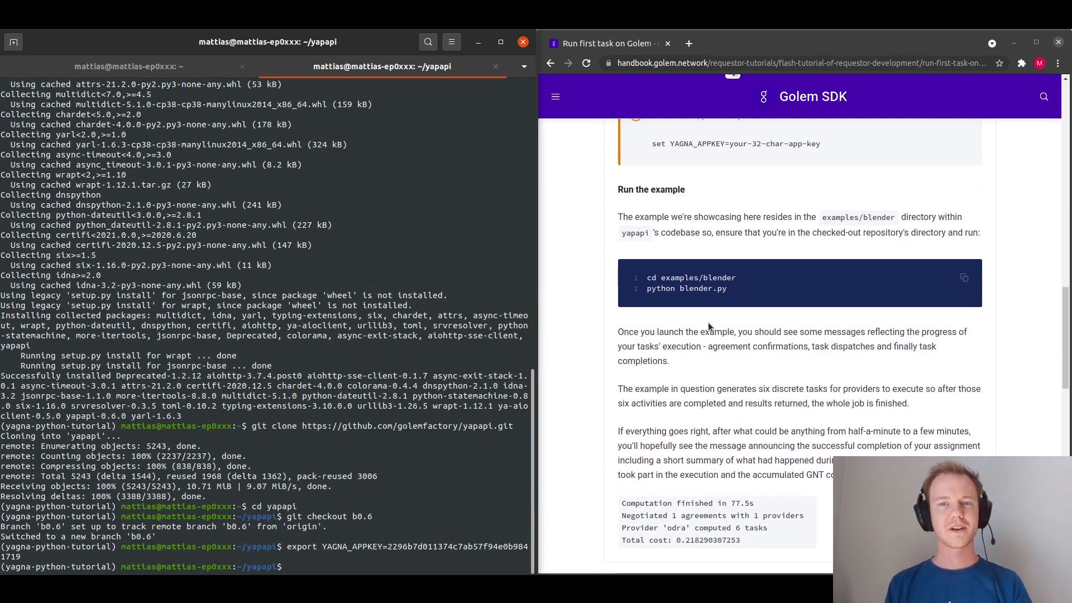
left_click(963, 277)
left_click(333, 540)
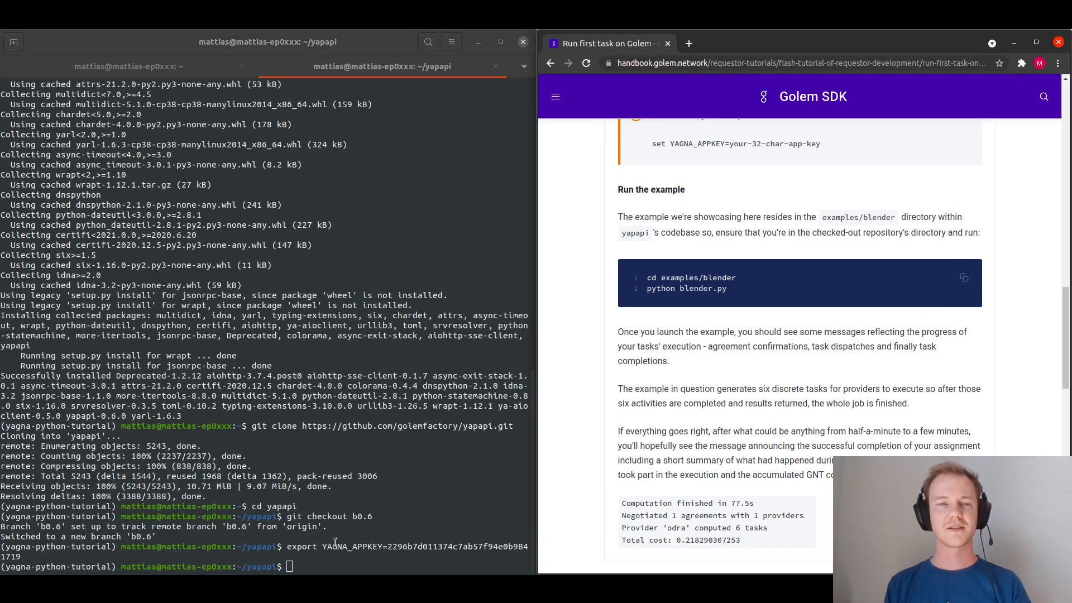
right_click(333, 423)
- Run python blender.py in examples/blender until all six render tasks are computed
left_click(397, 459)
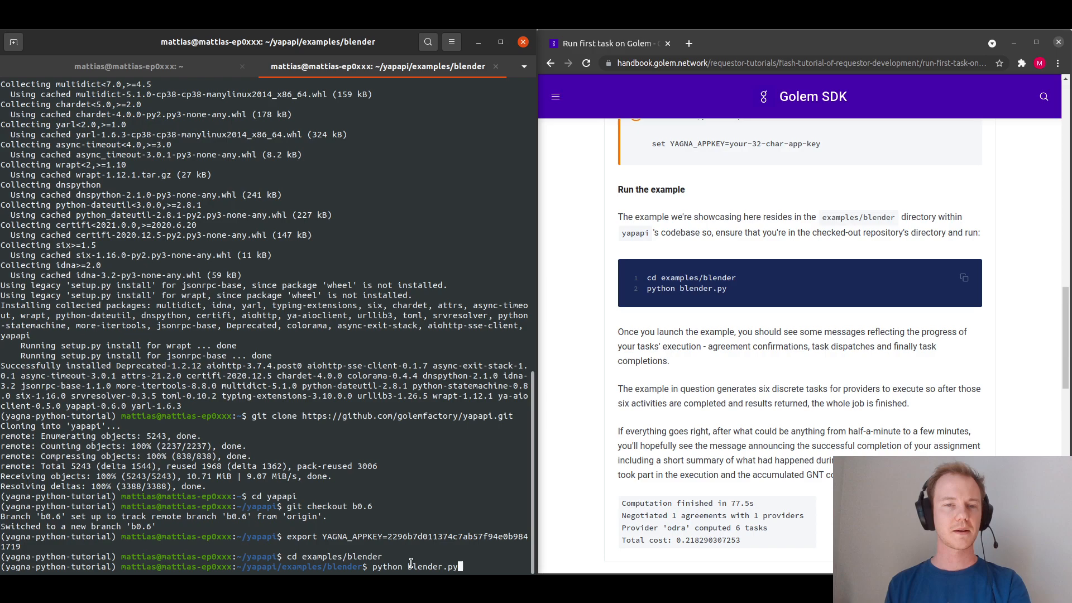
key("Return")
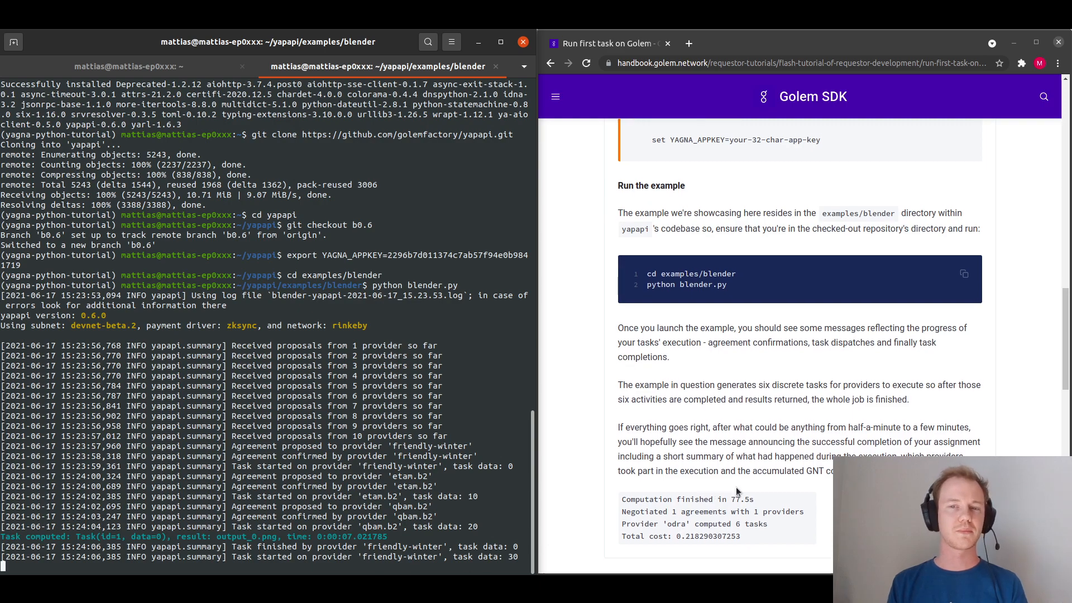
scroll(737, 493, "down", 2)
scroll(624, 382, "down", 5)
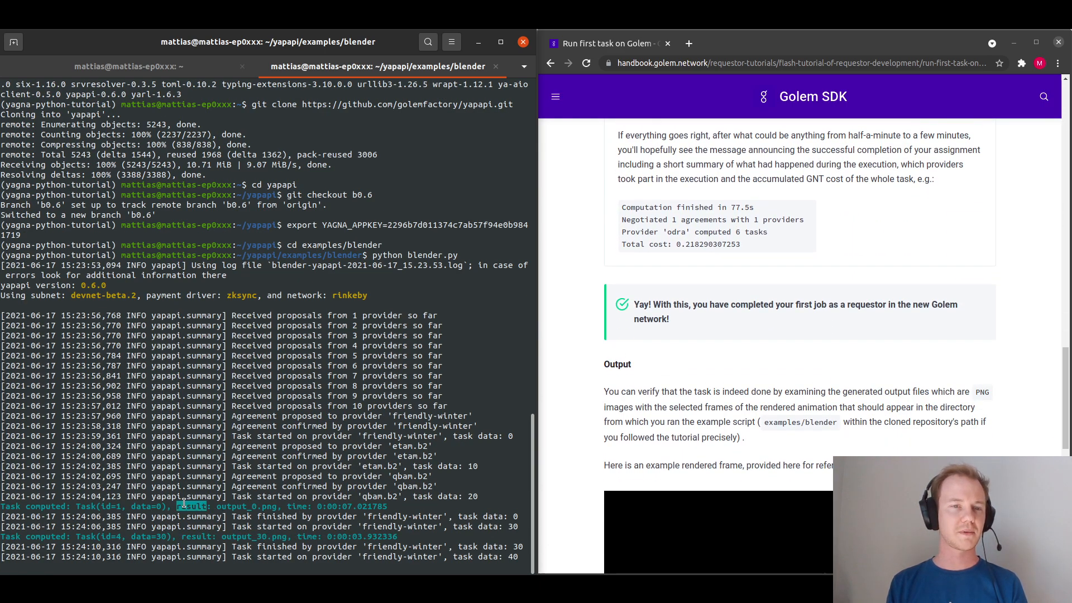
triple_click(183, 503)
left_click(335, 494)
scroll(713, 361, "down", 3)
scroll(713, 361, "down", 4)
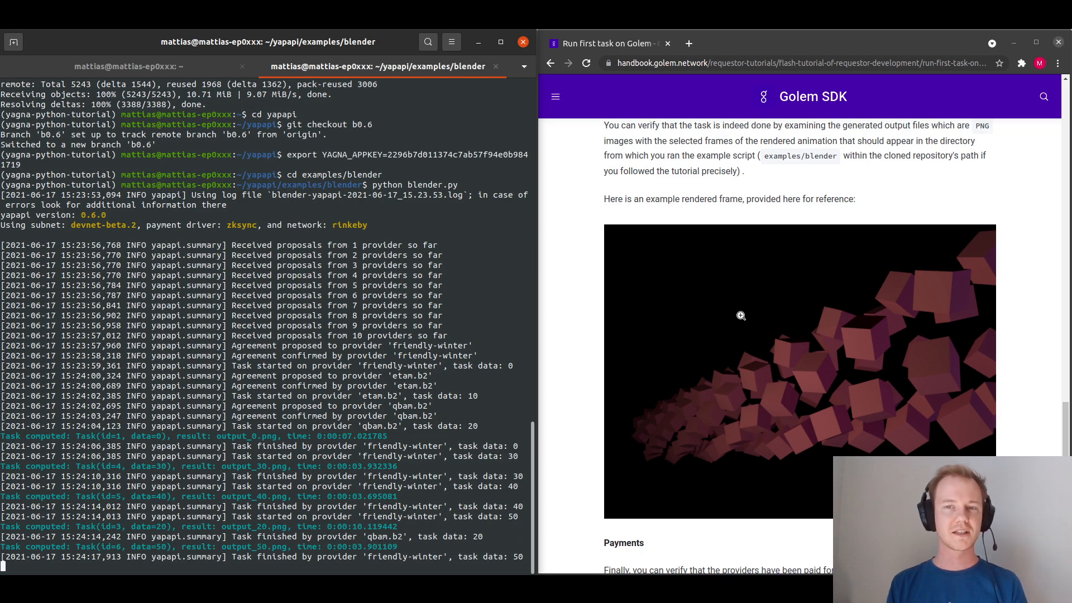
scroll(635, 425, "down", 1)
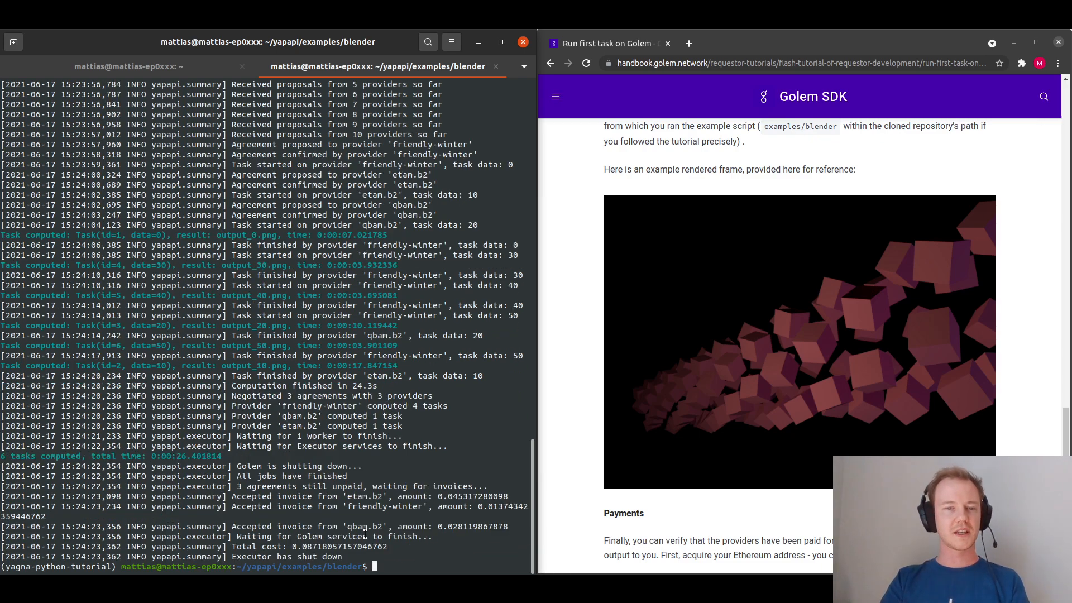
type("ls")
- List the rendered PNG frames, then enter simple-service-poc with python simple_service.py typed
key("Return")
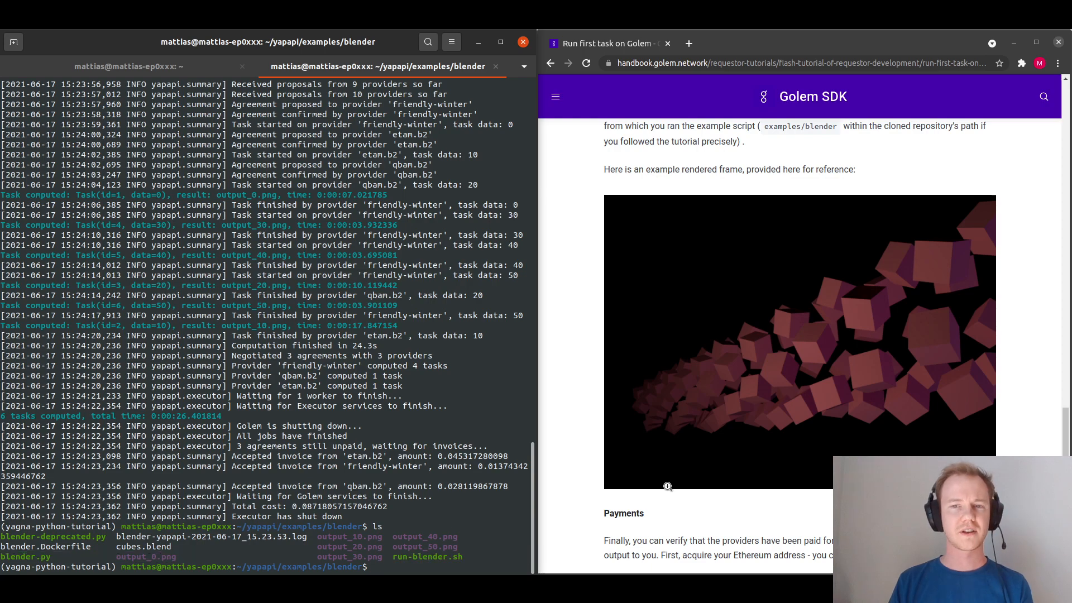
scroll(667, 487, "down", 4)
scroll(636, 419, "down", 2)
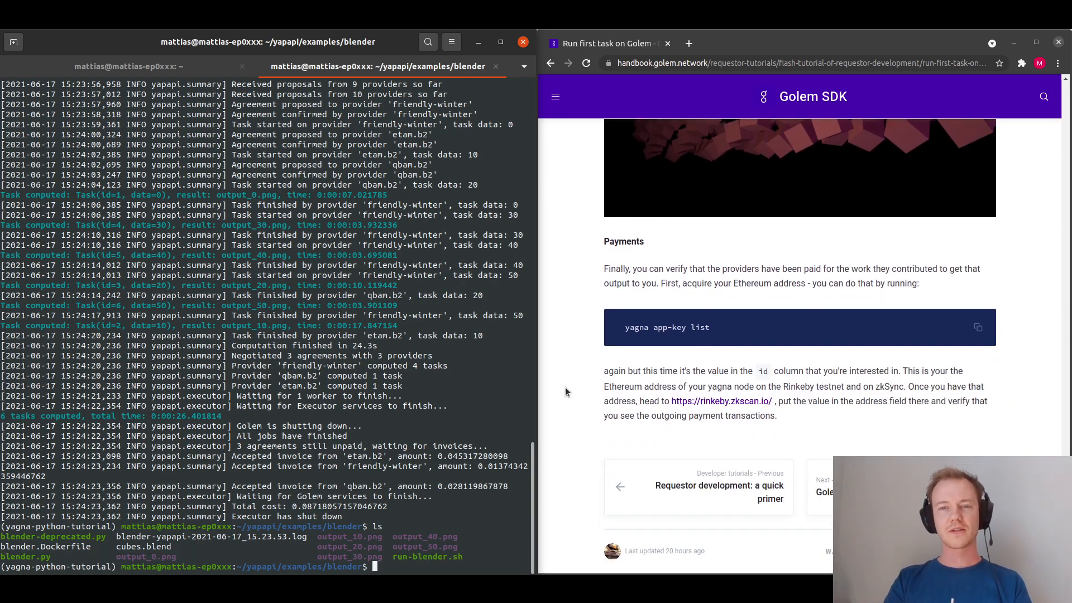
type("cd..")
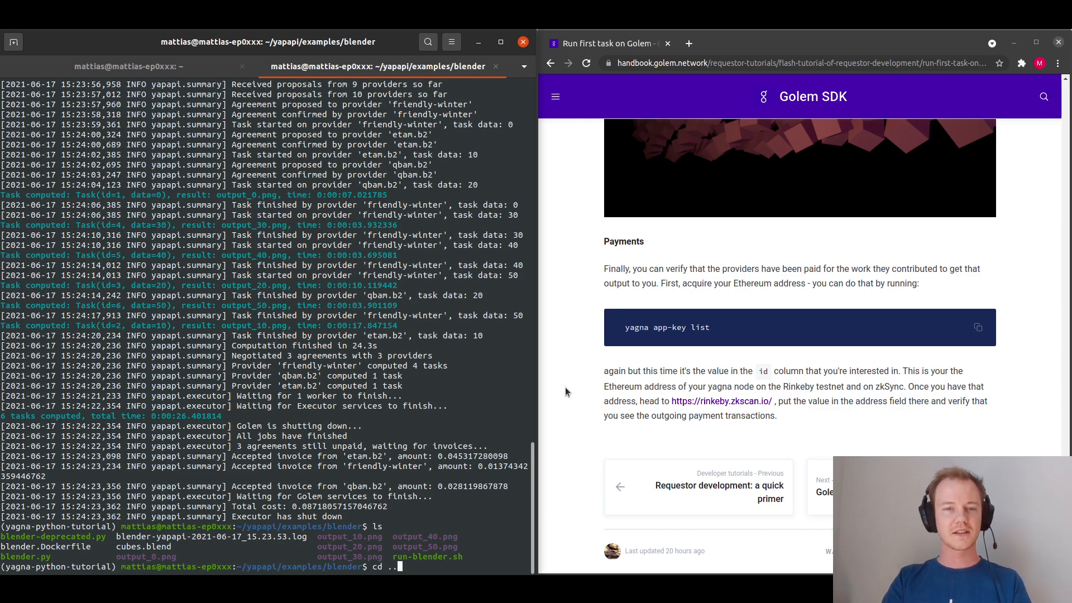
key("Return")
type("ls")
key("Return")
type("cd s")
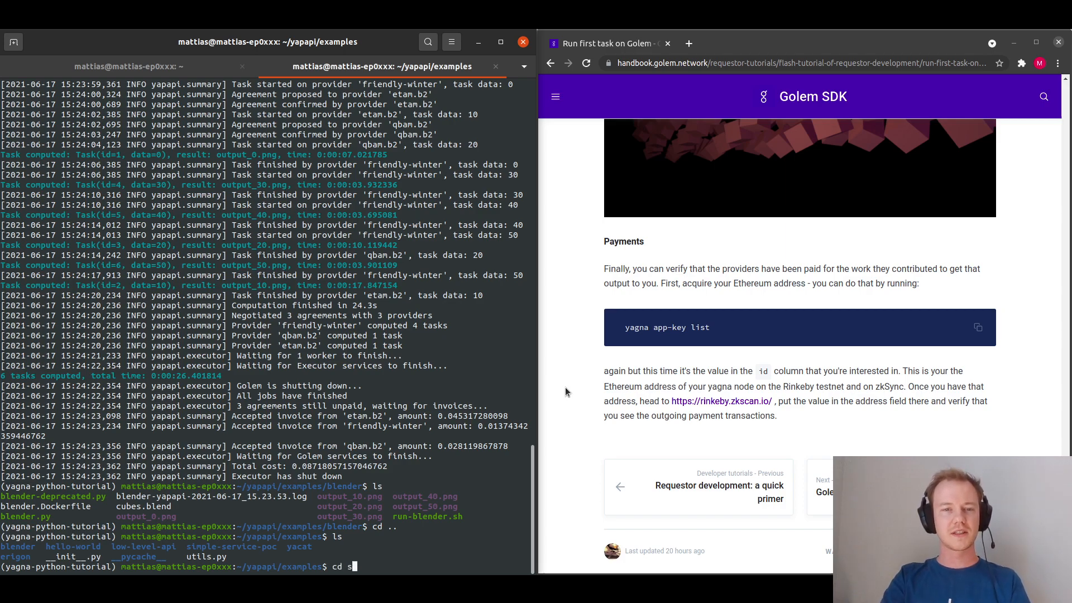
type("i")
key("Tab")
key("Return")
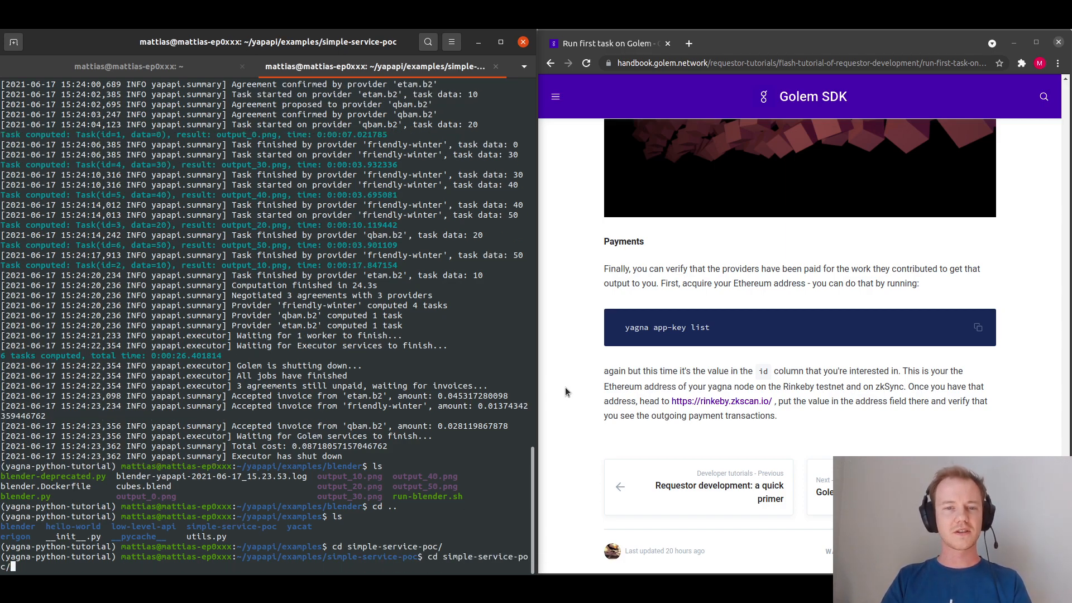
type("ls")
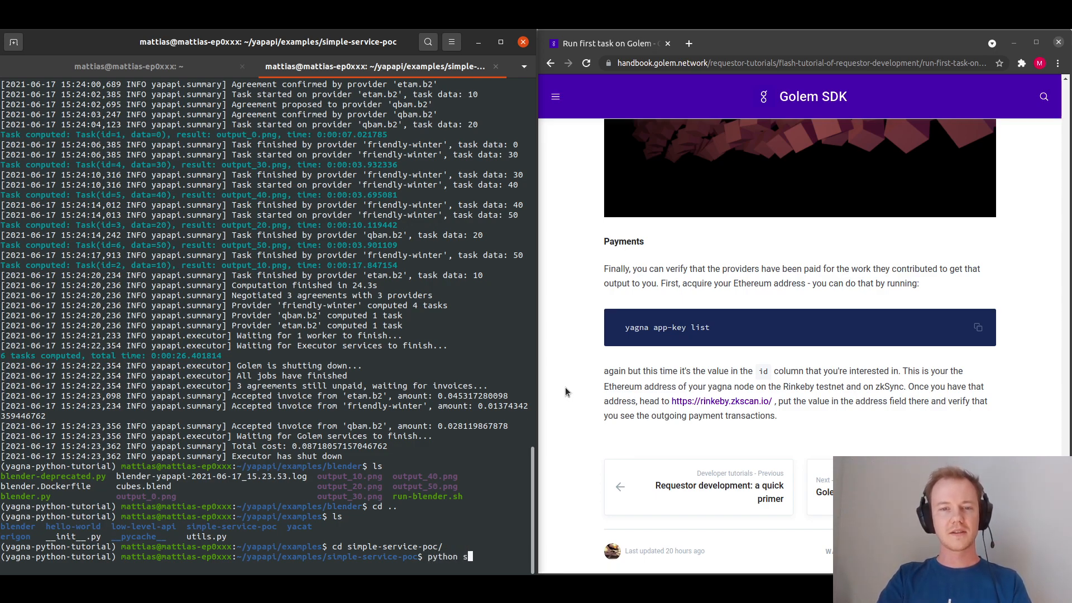
key("Tab")
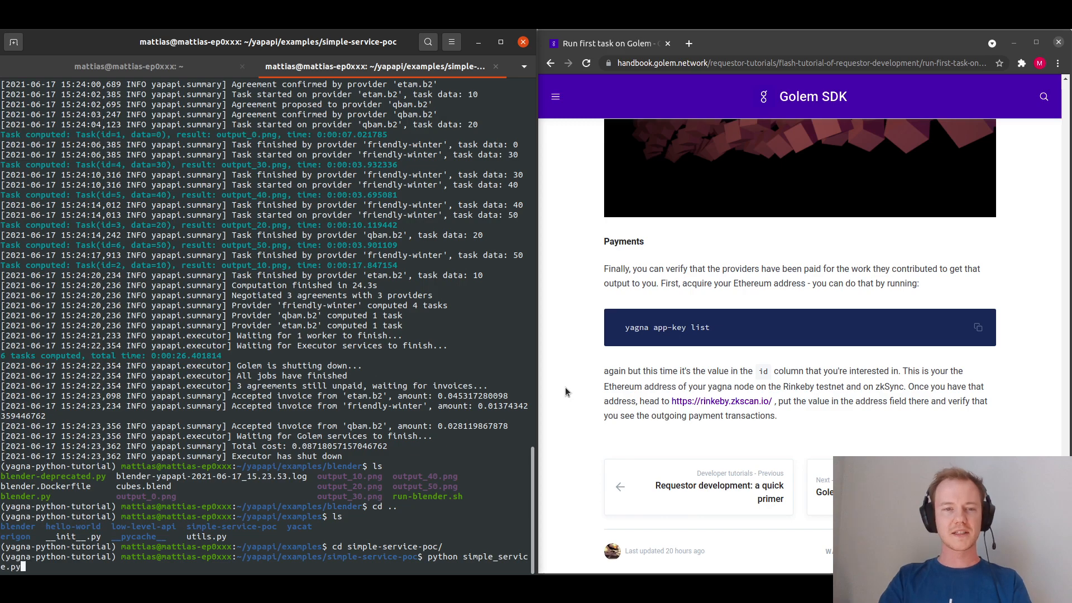
- Run python simple_service.py until the histogram plots download and the executor shuts down
key("Return")
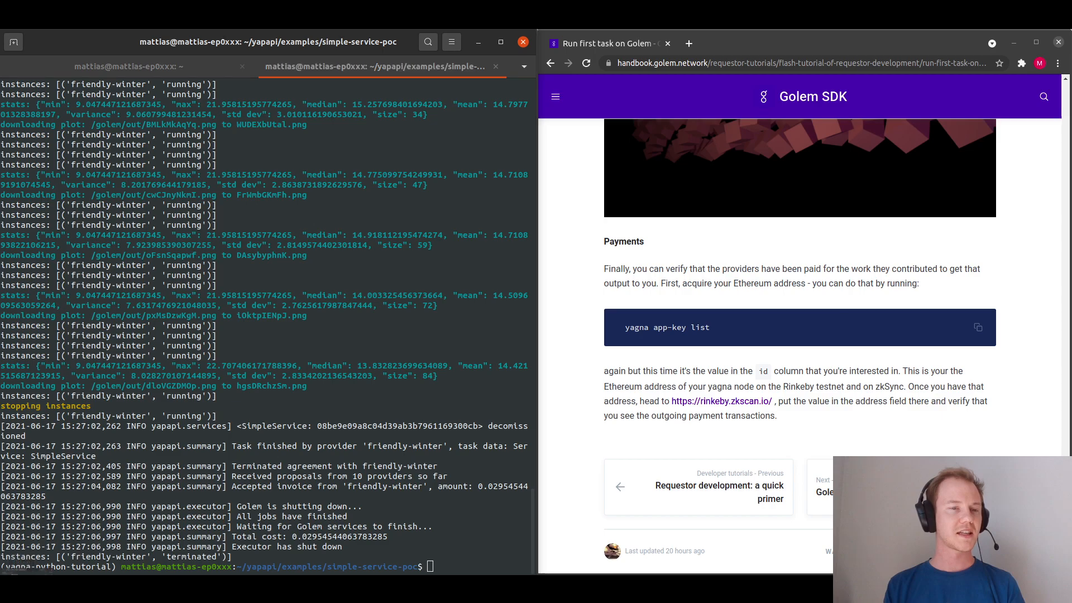
- Browse FrWmbGKmFh.png and the next two histogram plots in Image Viewer, then return to the browser
key("alt+Tab")
left_click(236, 163)
double_click(236, 163)
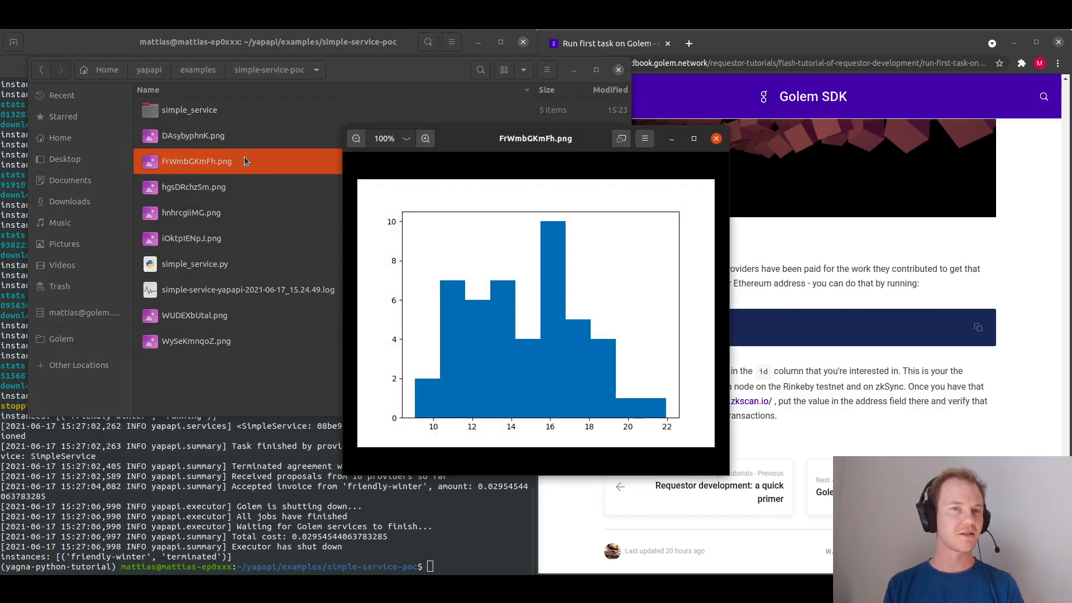
left_click(709, 314)
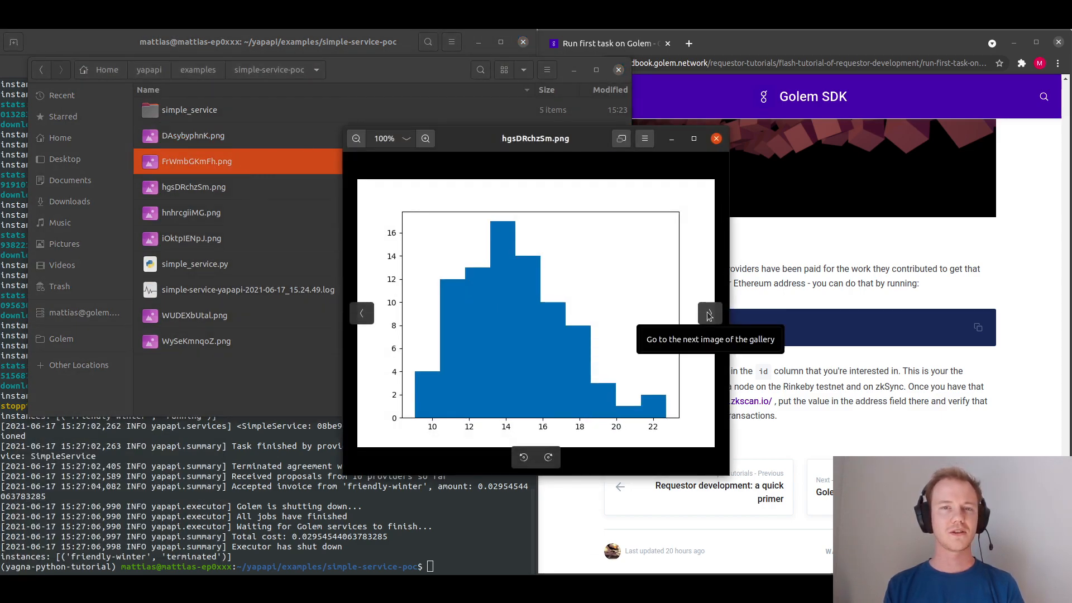
left_click(709, 314)
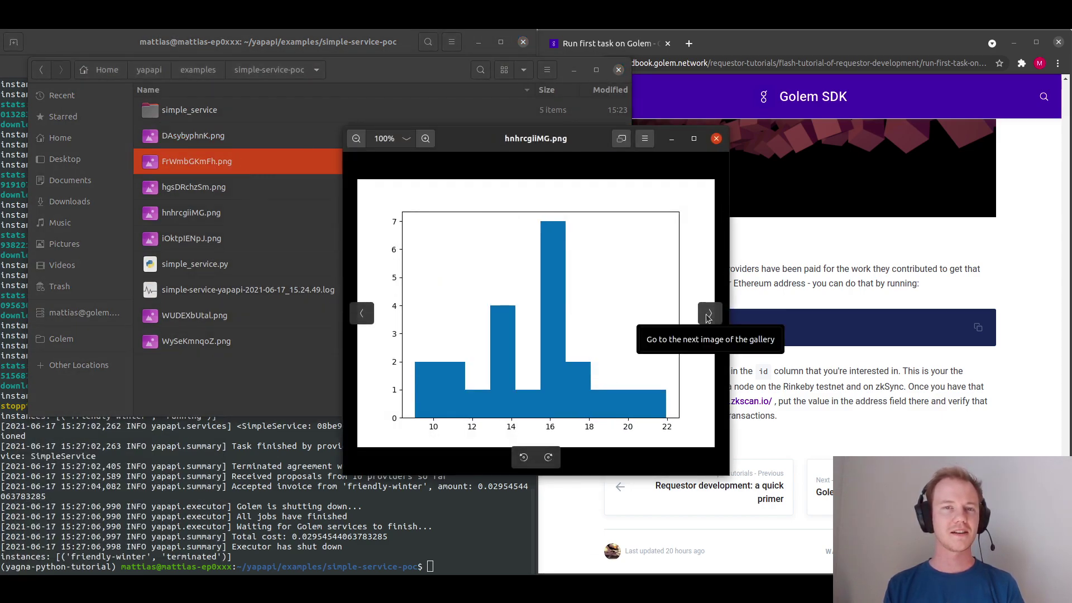
left_click(714, 138)
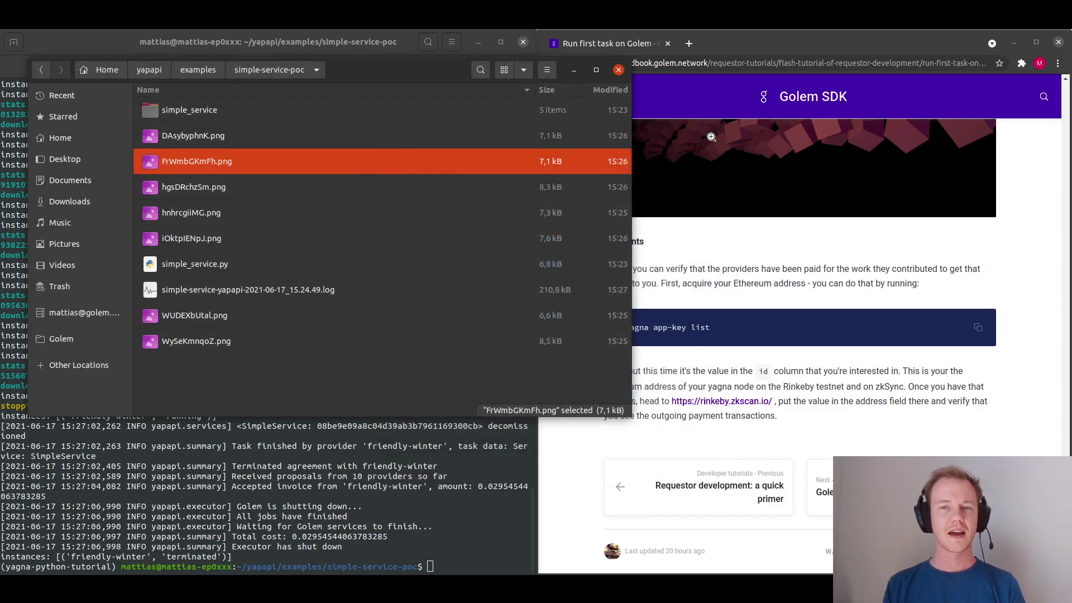
left_click(826, 279)
- Navigate via Service Model development to the 'Service Example 1: Simple service' handbook page
left_click(555, 102)
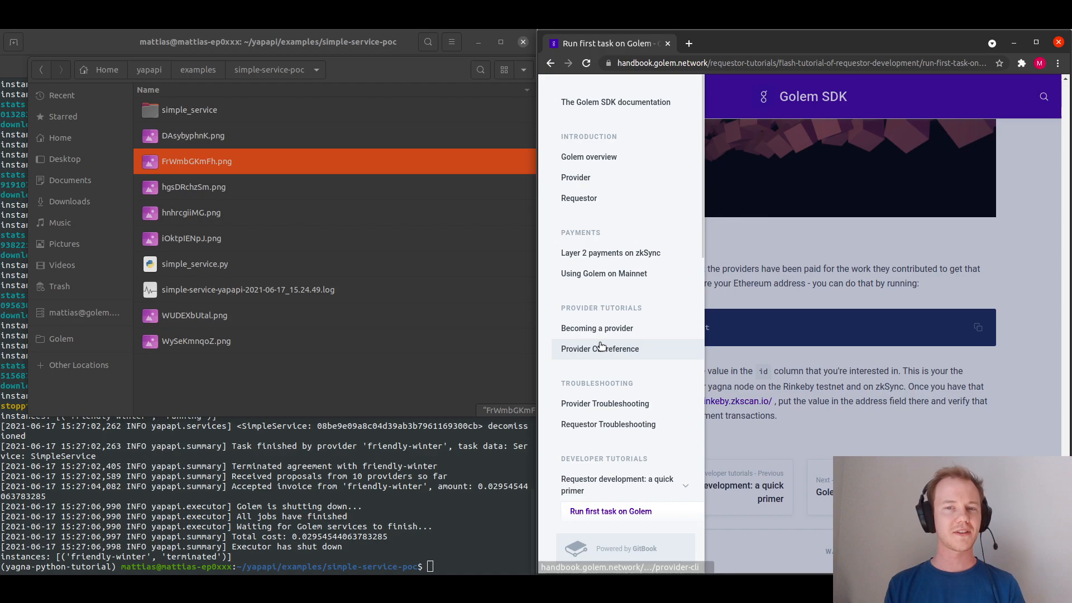
scroll(600, 348, "down", 2)
scroll(620, 351, "down", 3)
scroll(633, 360, "down", 2)
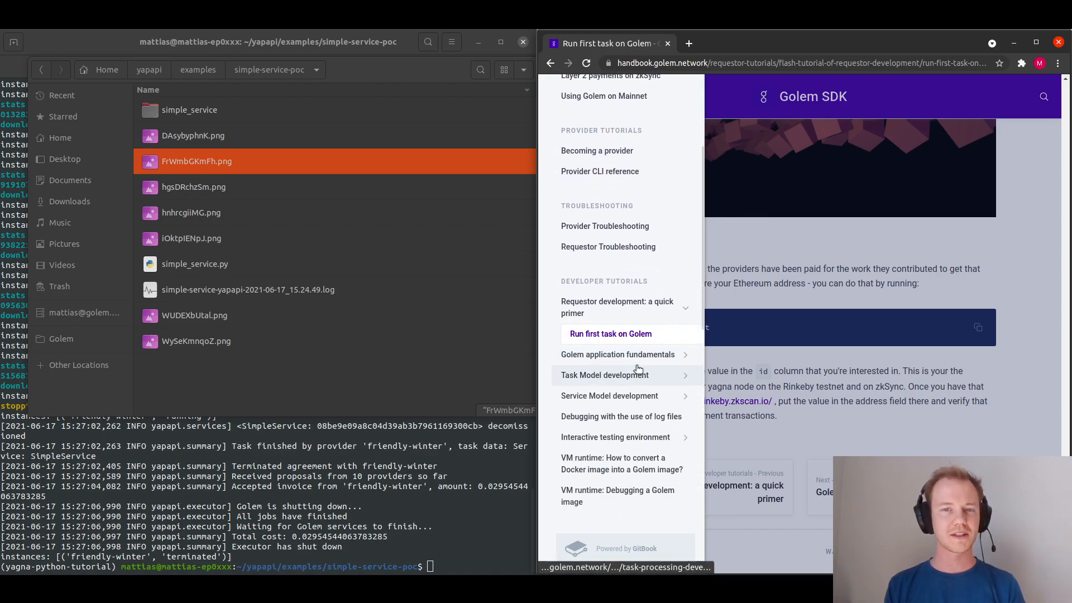
scroll(636, 367, "down", 2)
scroll(628, 364, "down", 2)
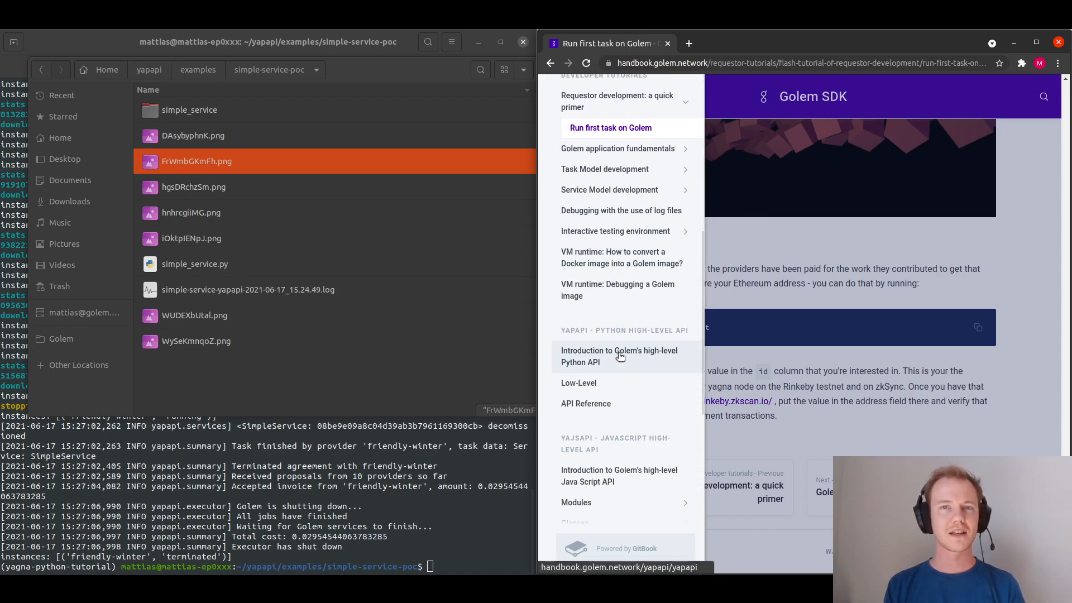
scroll(620, 356, "up", 1)
left_click(609, 218)
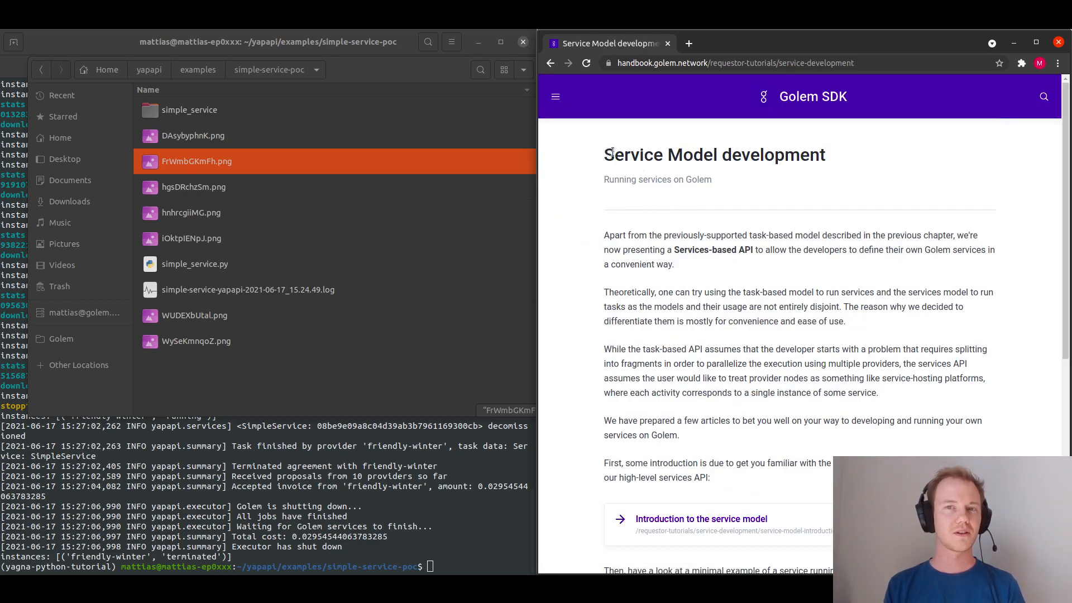
left_click(552, 98)
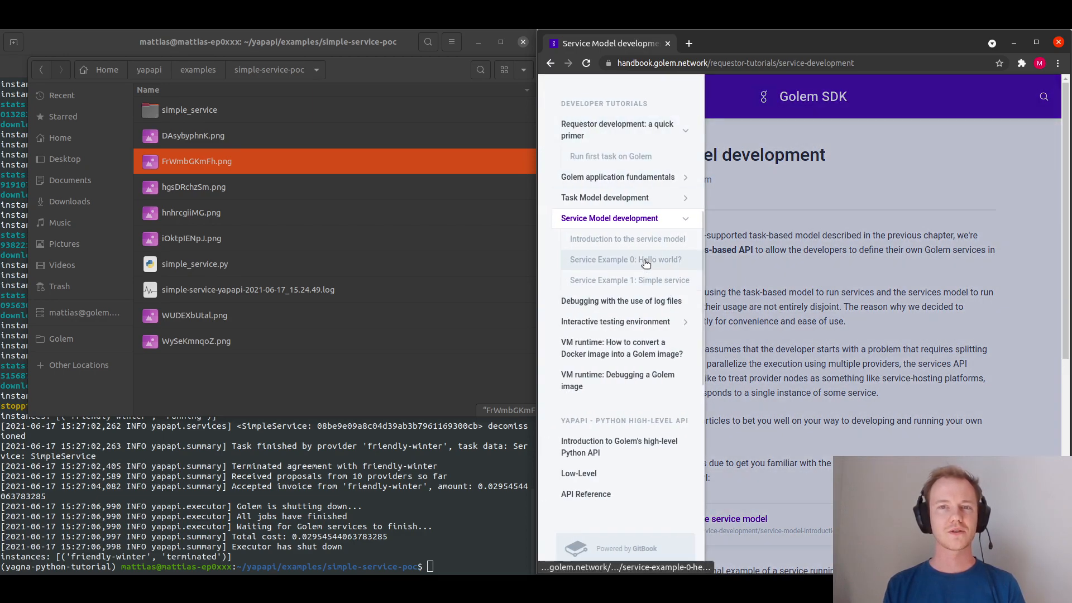
left_click(646, 283)
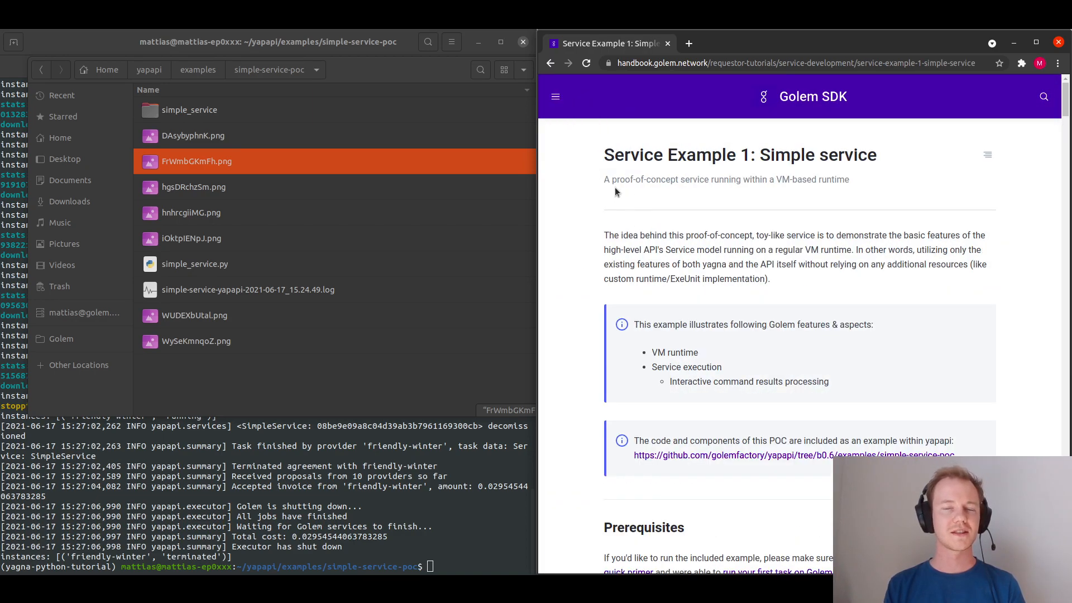